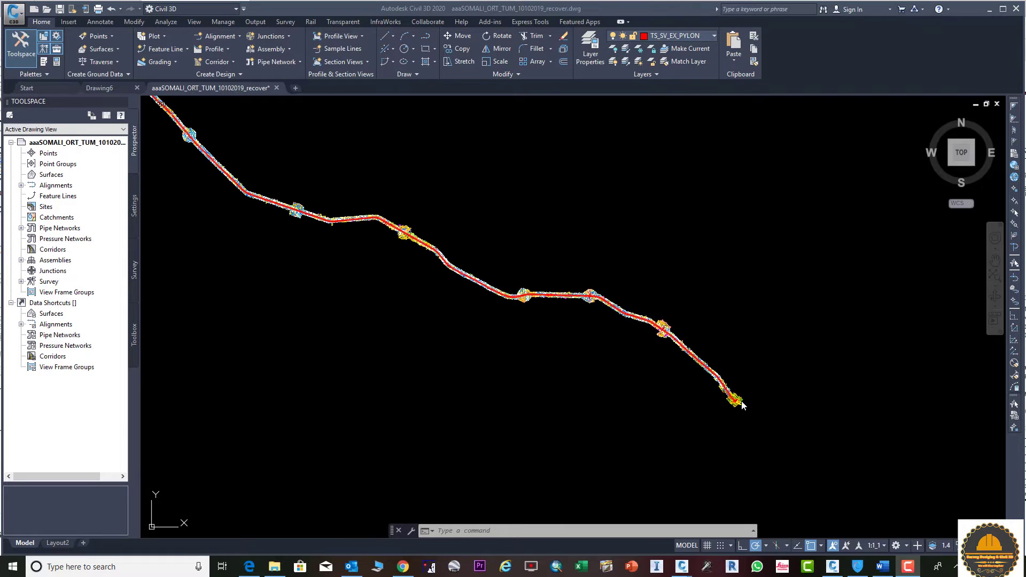
# - Switch to the Layout2 sheet, whose single viewport shows the winding road alignment
pyautogui.scroll(6, 743, 413)
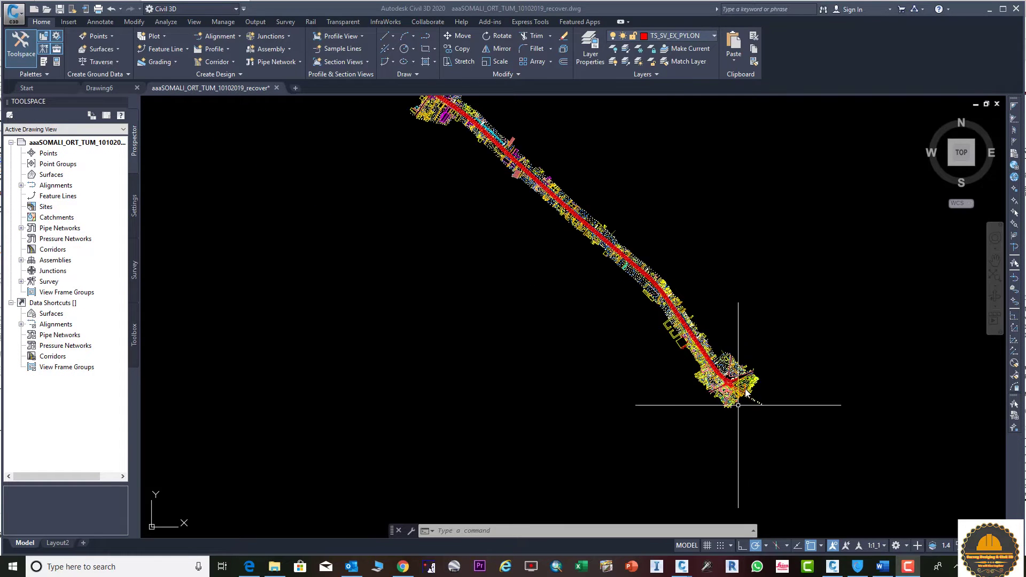
pyautogui.scroll(-5, 702, 309)
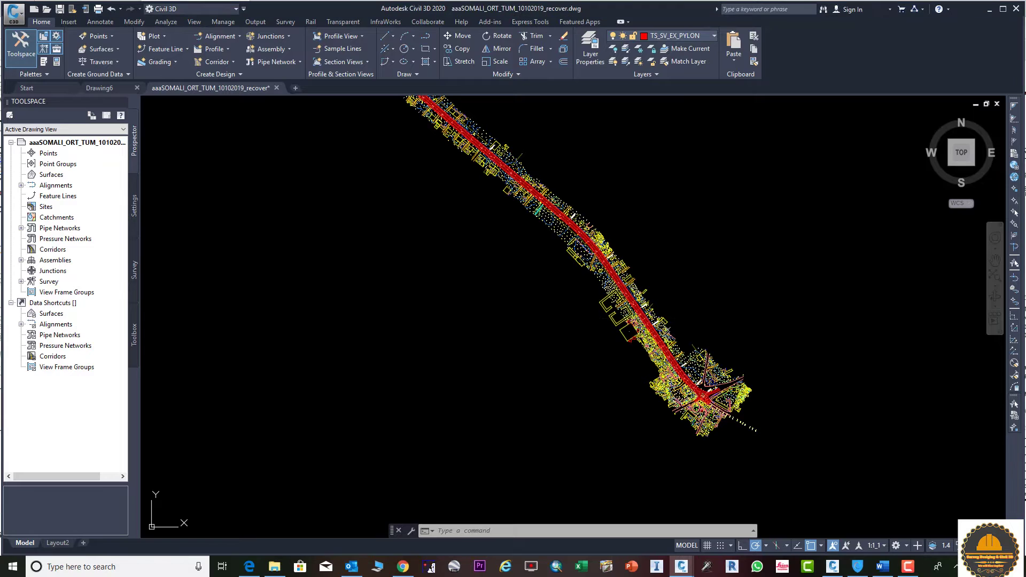
pyautogui.scroll(2, 666, 373)
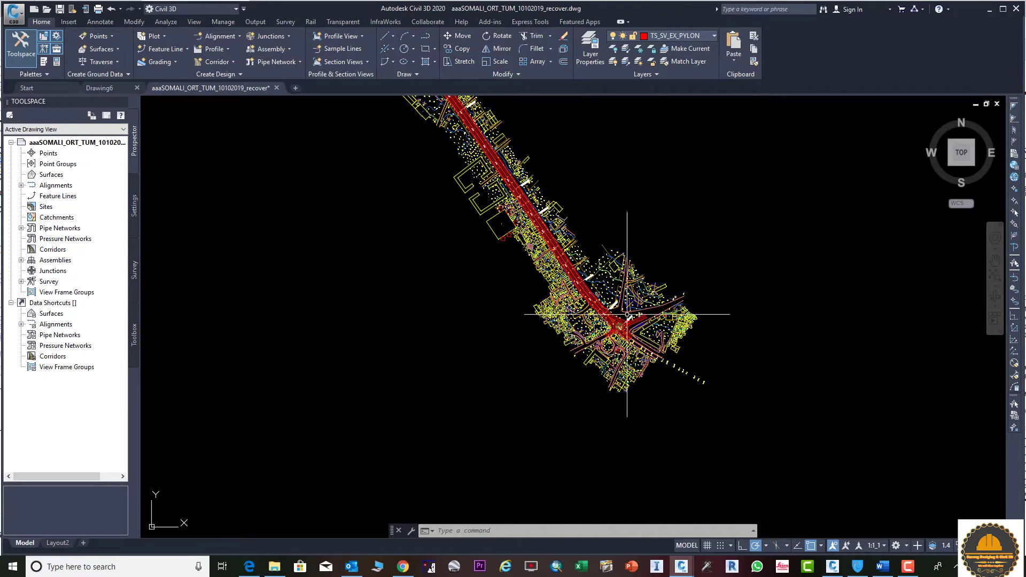
pyautogui.scroll(-2, 534, 384)
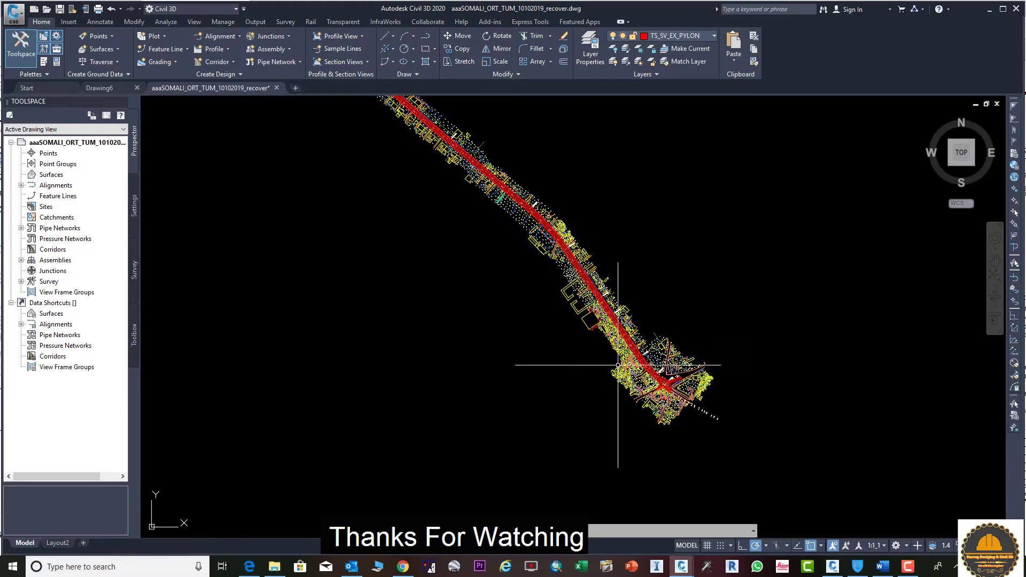
pyautogui.rightClick(63, 544)
pyautogui.press('Escape')
pyautogui.click(57, 543)
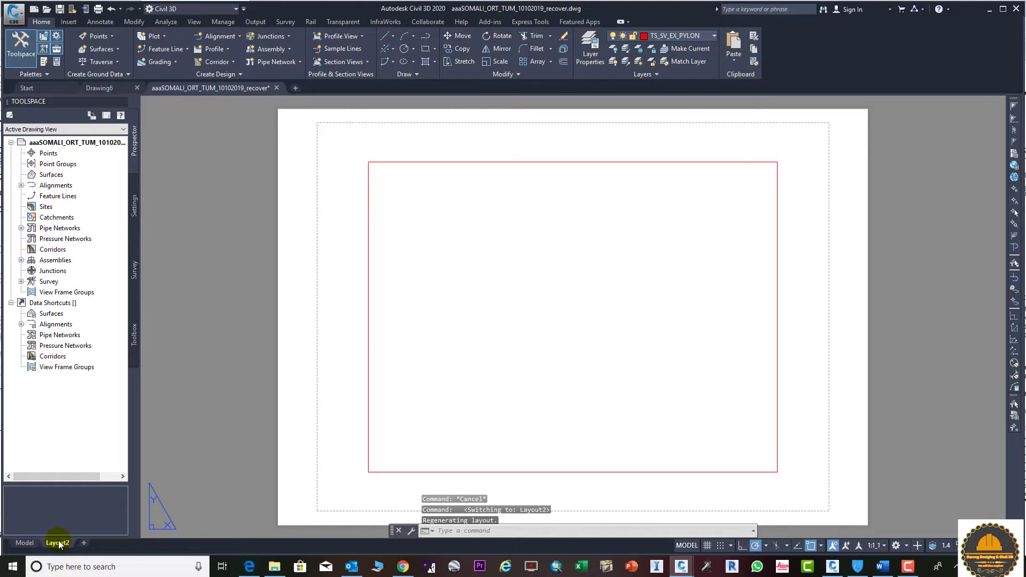
pyautogui.rightClick(59, 543)
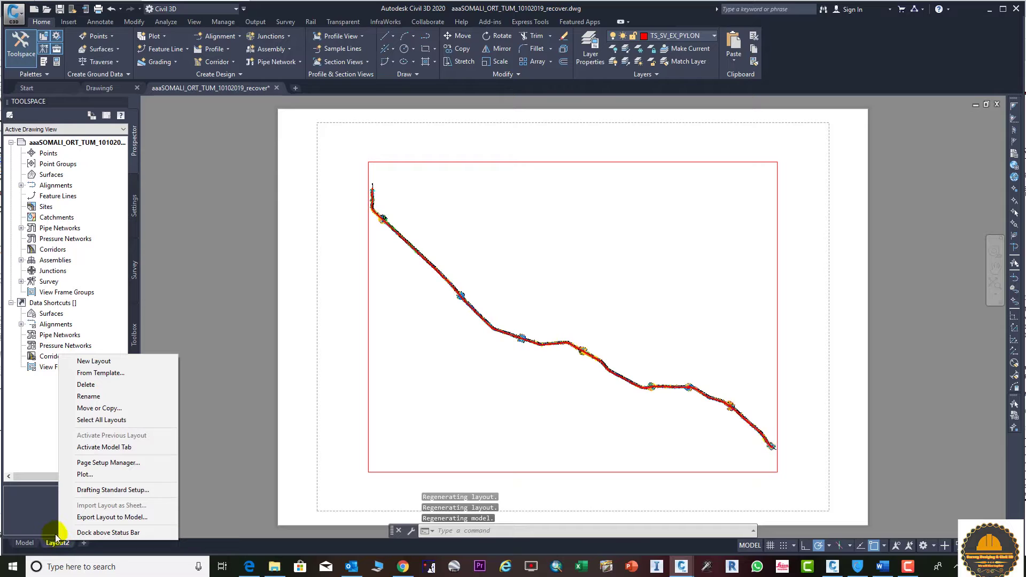
# - Modify Layout2's page setup to ISO A3 paper, 1:1000 scale, monochrome.ctb plot style, and no printer
pyautogui.click(109, 463)
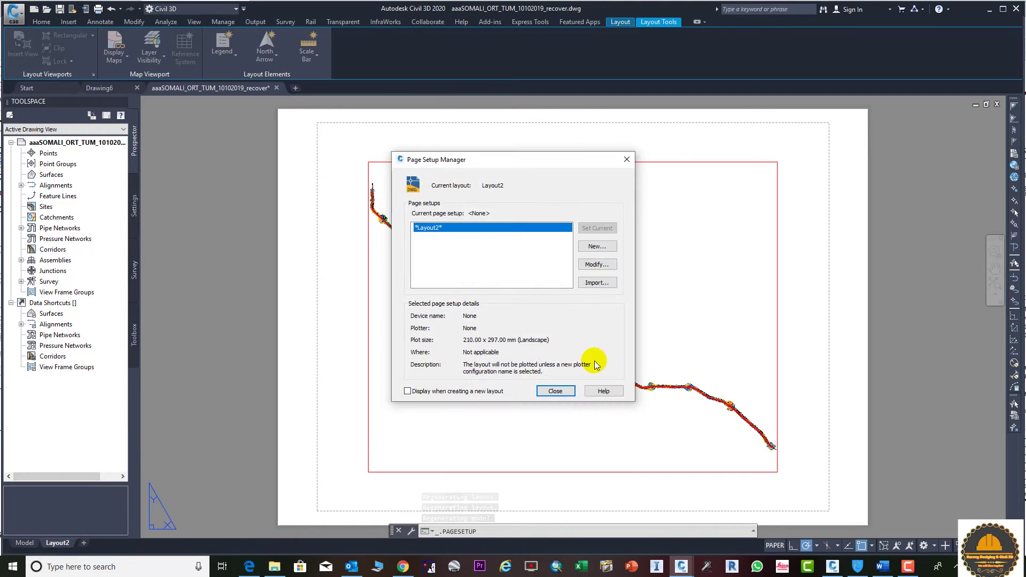
pyautogui.click(601, 262)
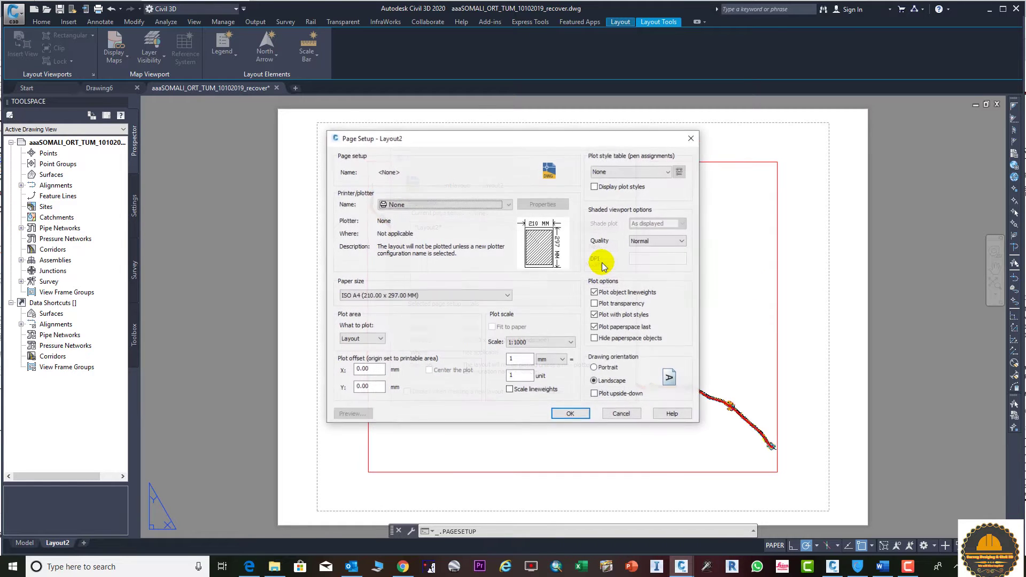
pyautogui.click(492, 296)
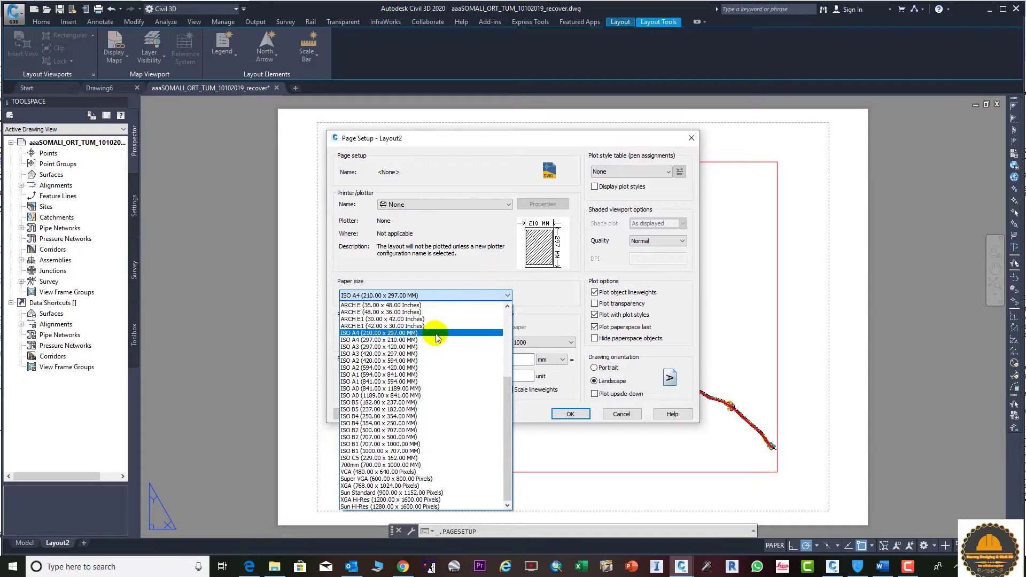
pyautogui.click(396, 354)
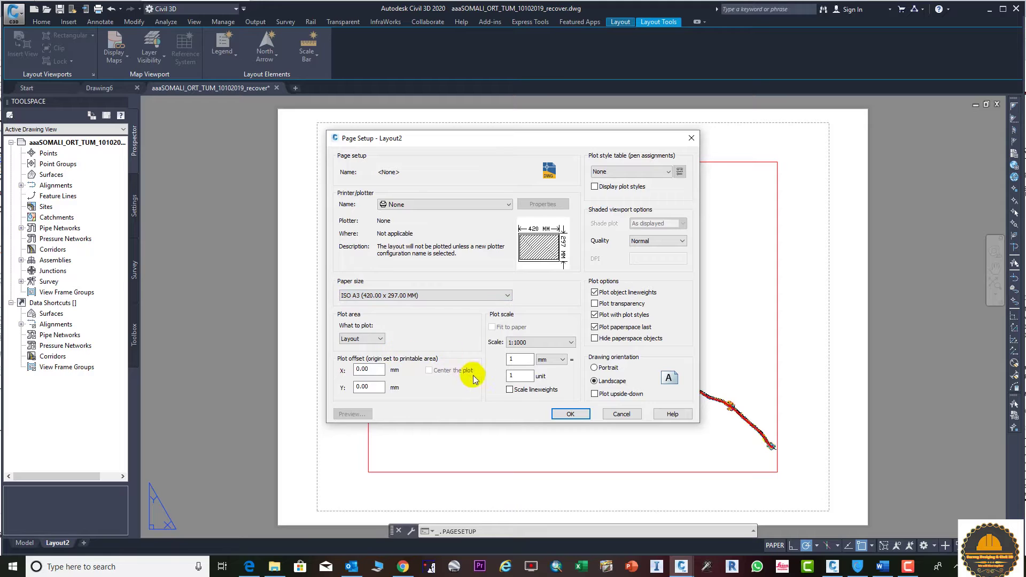
pyautogui.click(563, 344)
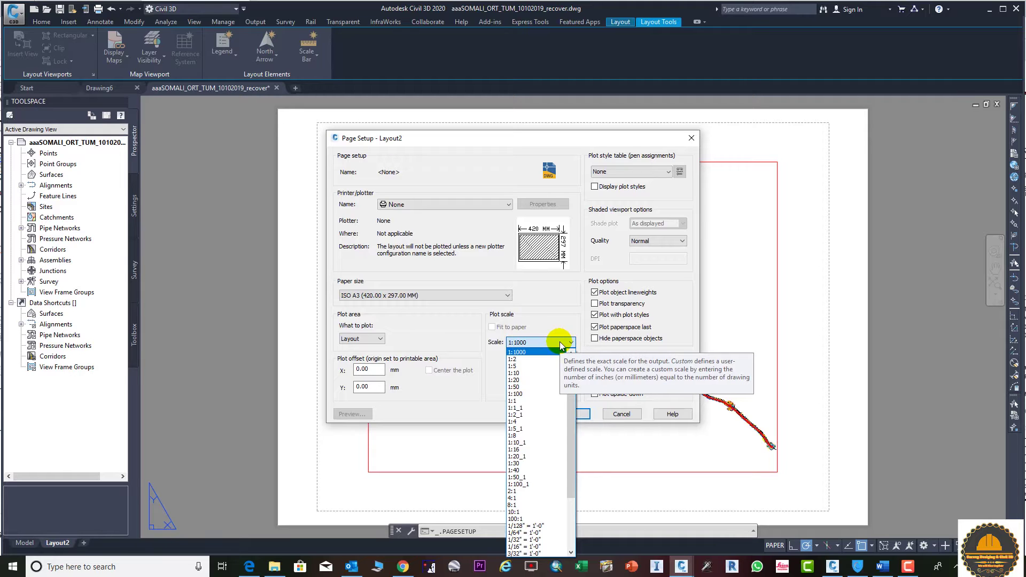
pyautogui.click(559, 341)
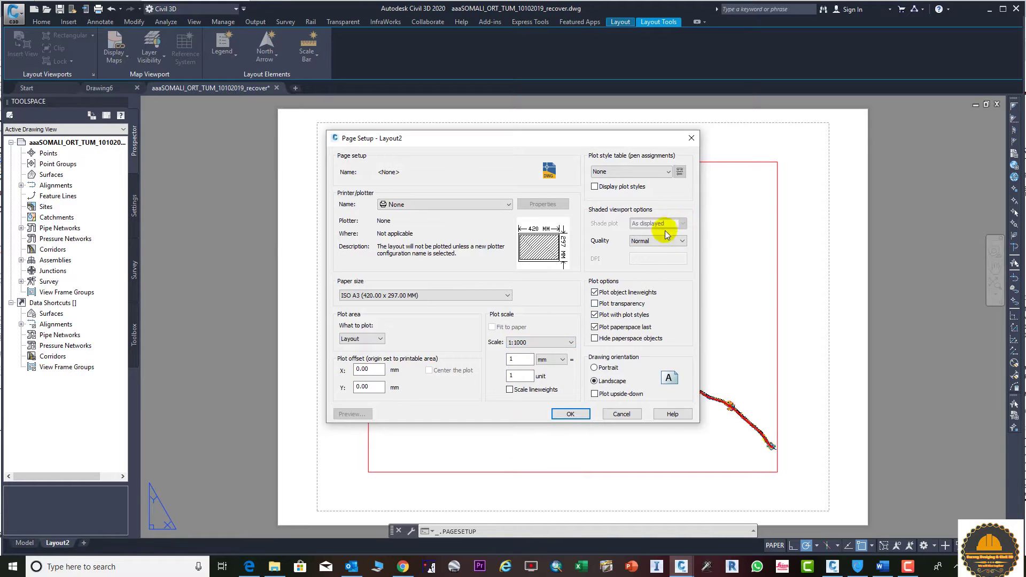
pyautogui.click(650, 172)
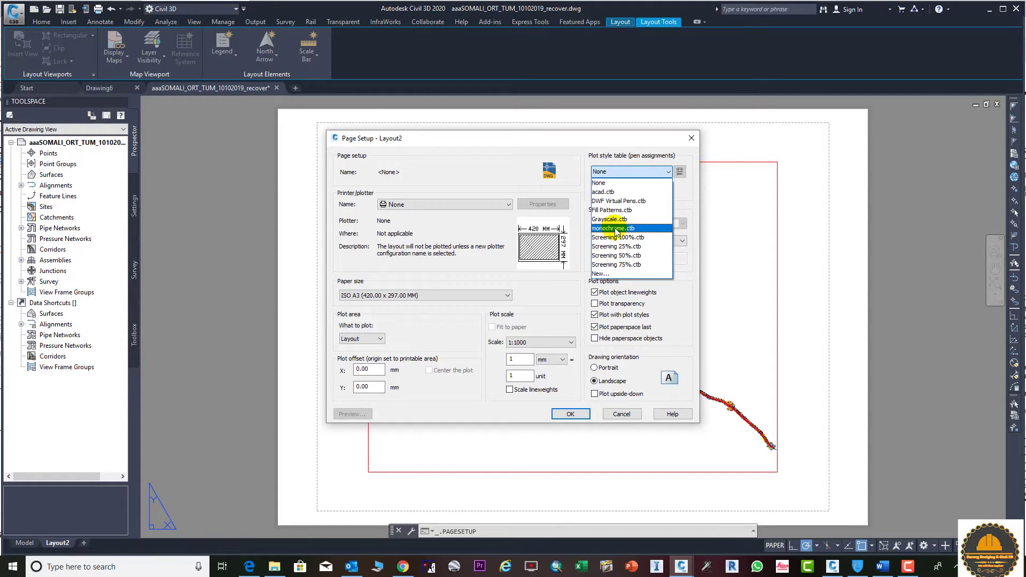
pyautogui.click(615, 229)
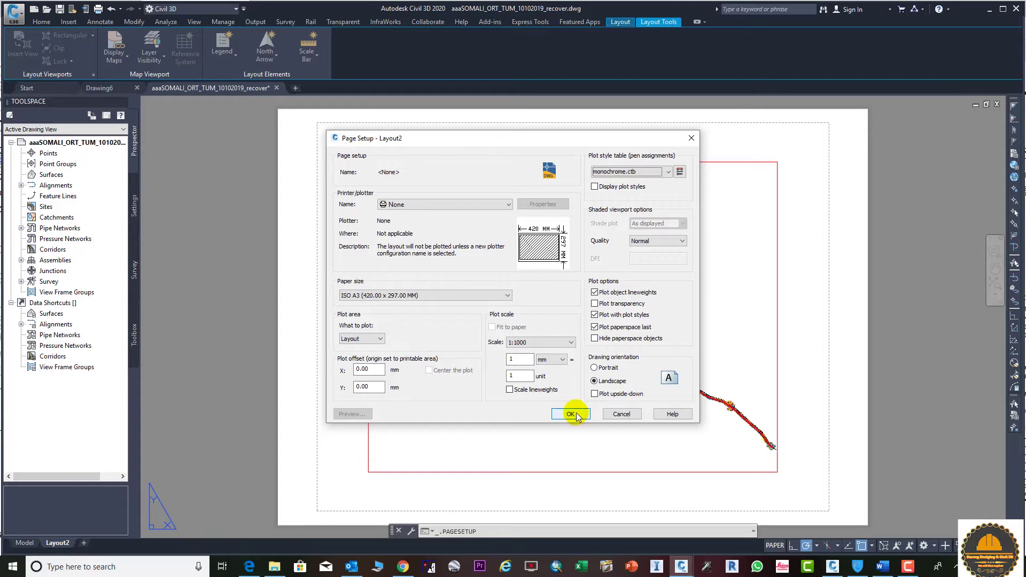
pyautogui.click(430, 205)
pyautogui.click(430, 204)
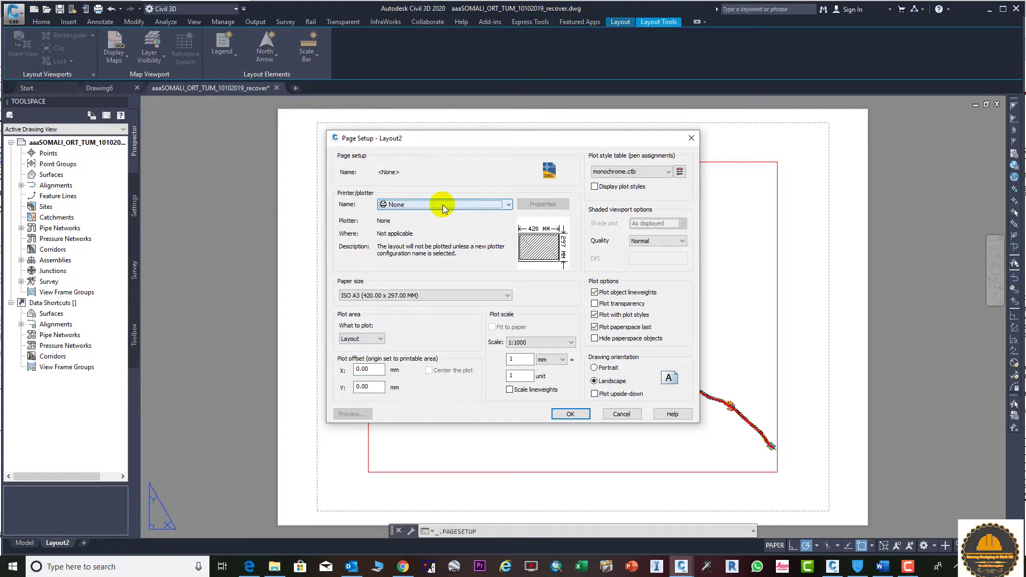
pyautogui.click(570, 415)
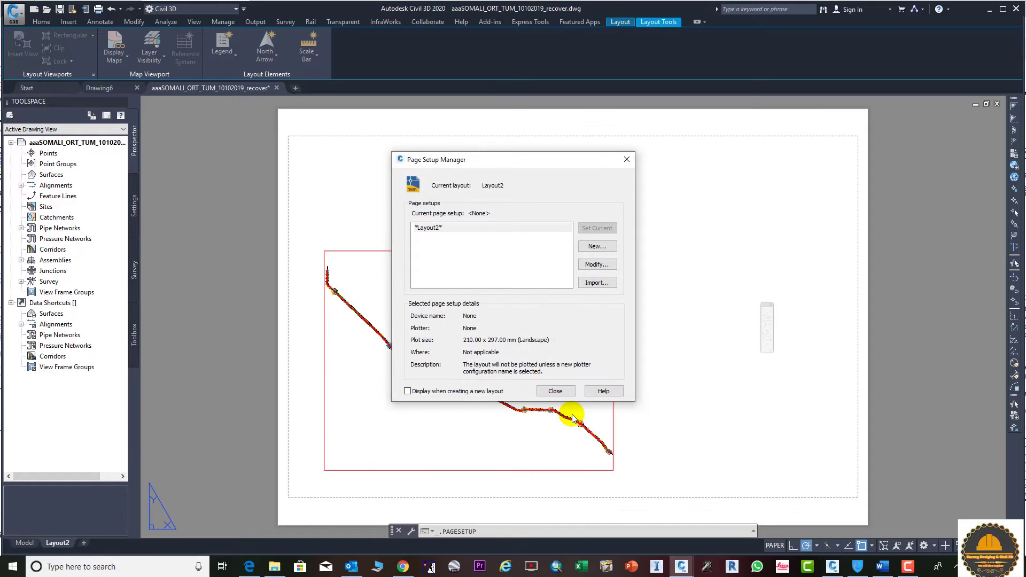
# - Close the Page Setup Manager and delete the existing corridor viewport from Layout2
pyautogui.click(555, 392)
pyautogui.moveTo(673, 390); pyautogui.dragTo(591, 395)
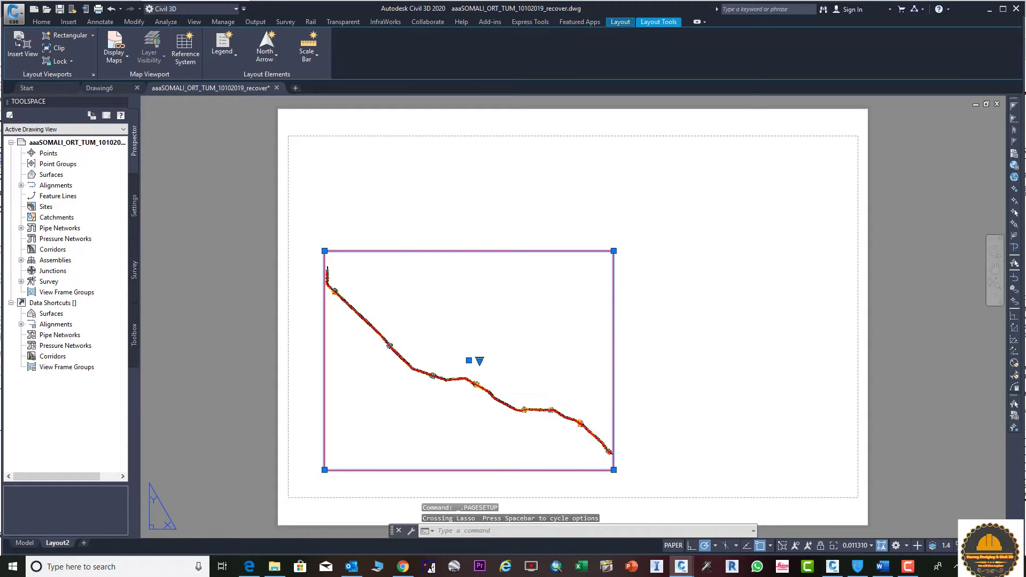
pyautogui.press('Delete')
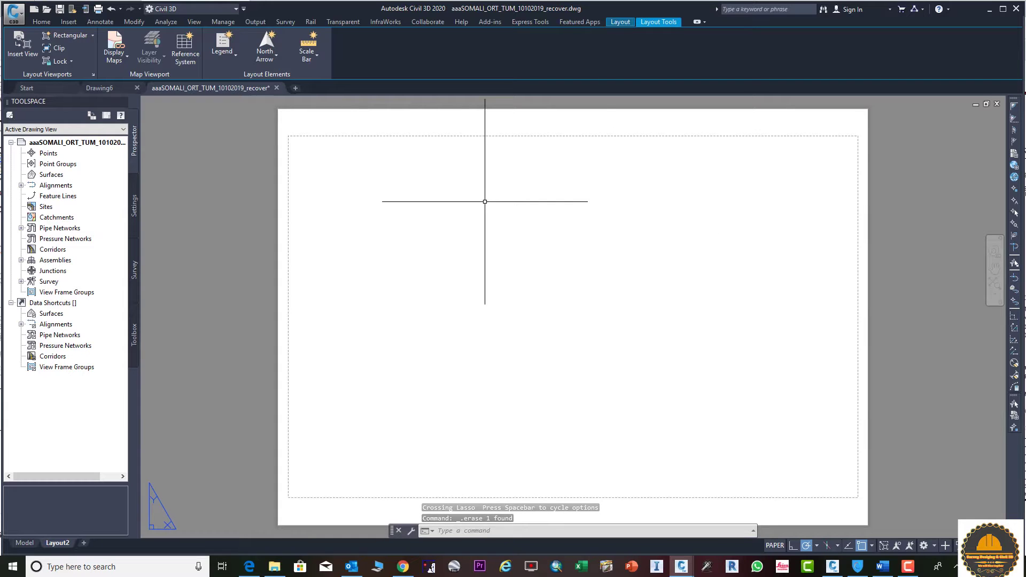
# - Measure distances on the blank A3 sheet with DIST, including from its top edge
pyautogui.write('D')
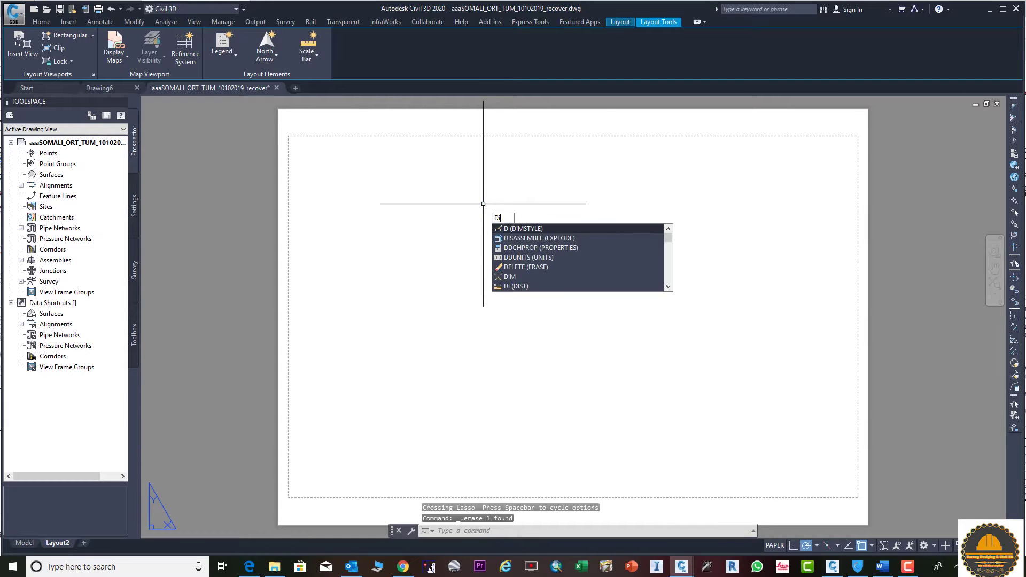
pyautogui.write('I')
pyautogui.click(516, 228)
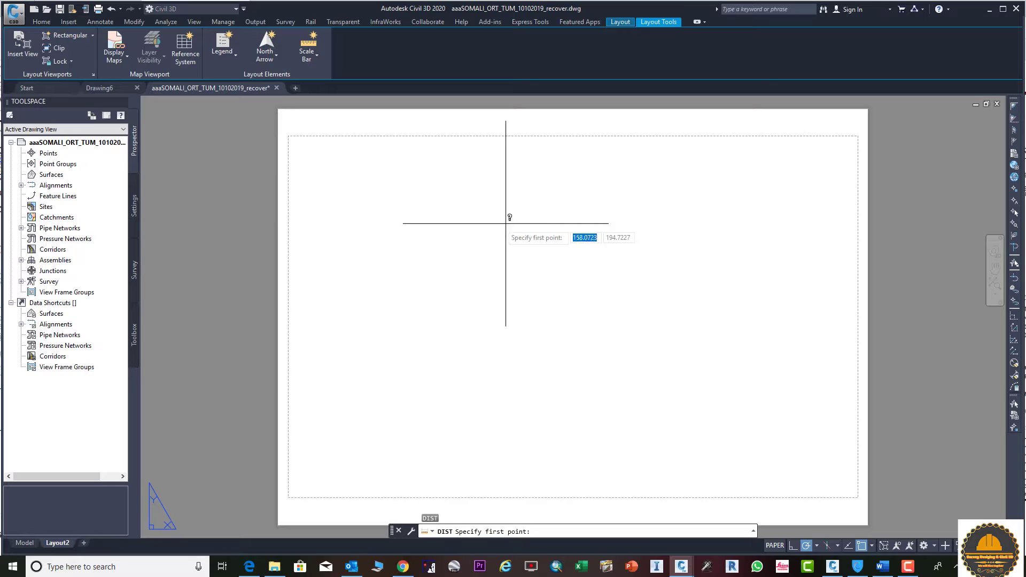
pyautogui.click(281, 243)
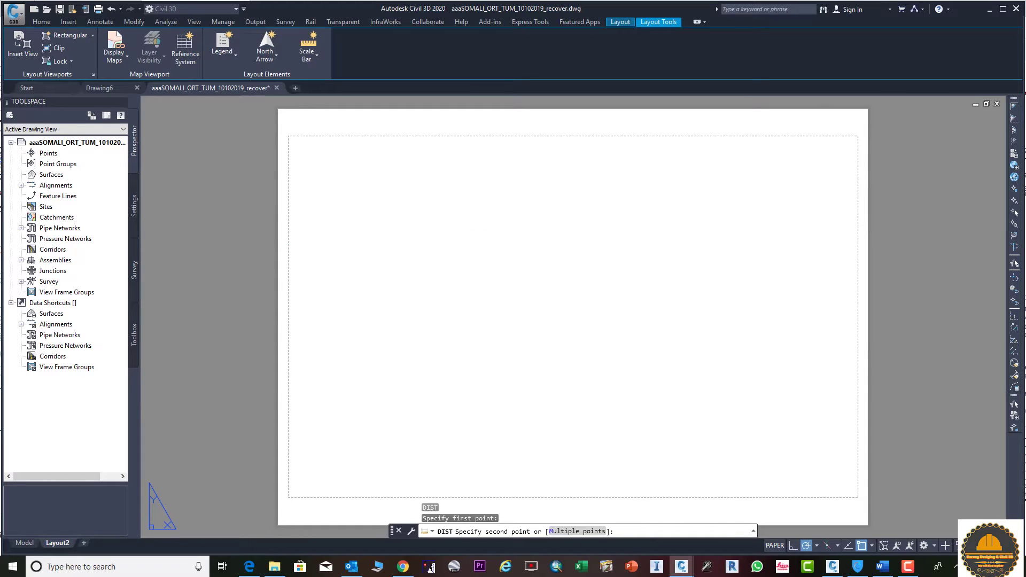
pyautogui.press('Escape')
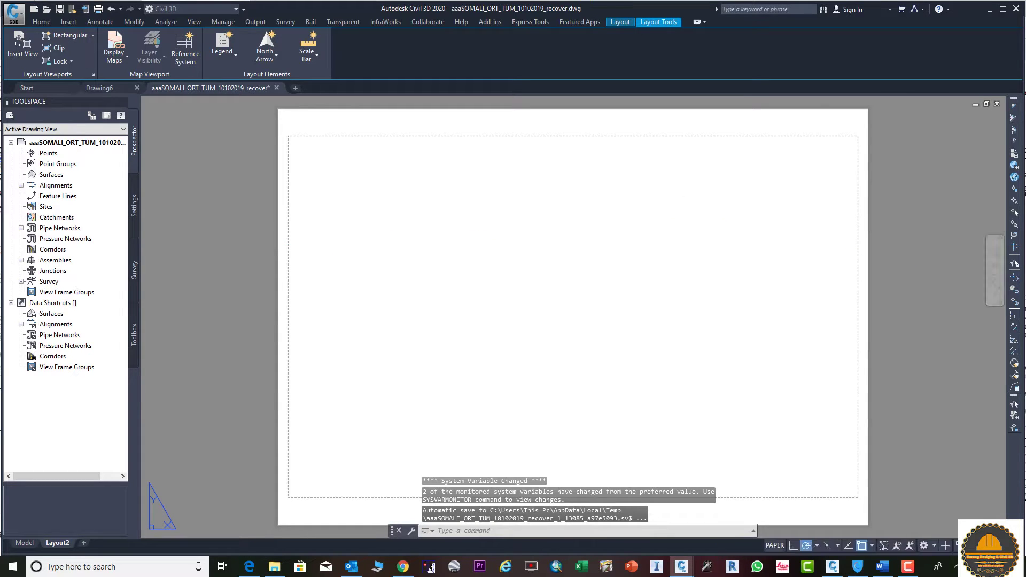
pyautogui.press('Return')
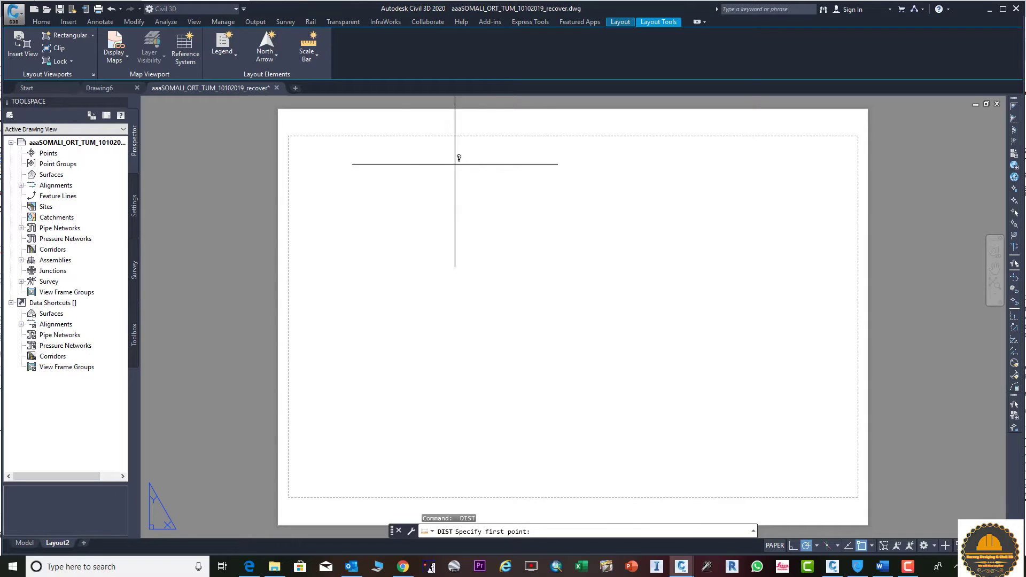
pyautogui.click(572, 110)
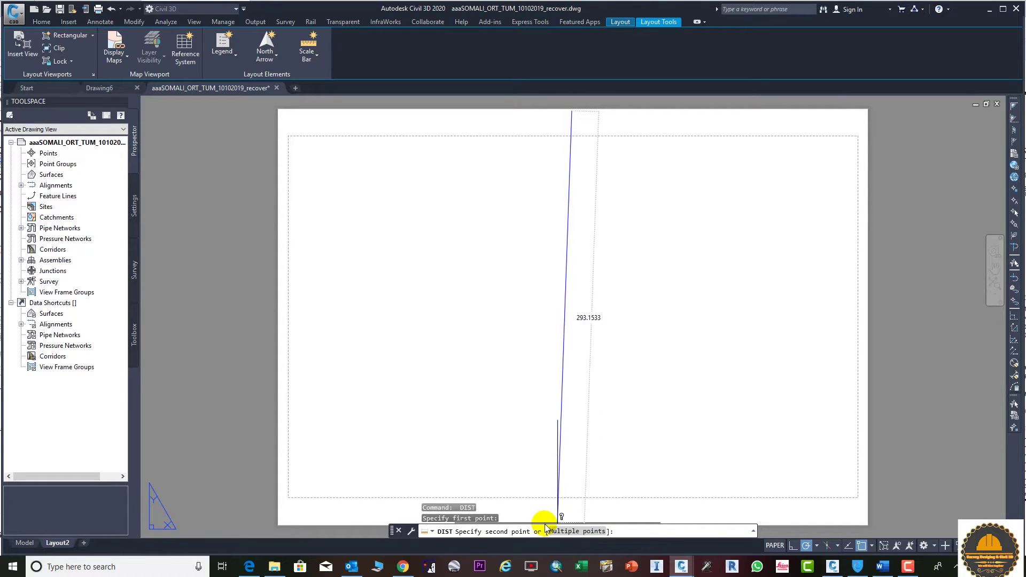
pyautogui.press('Escape')
pyautogui.moveTo(633, 318); pyautogui.dragTo(598, 316, button='middle')
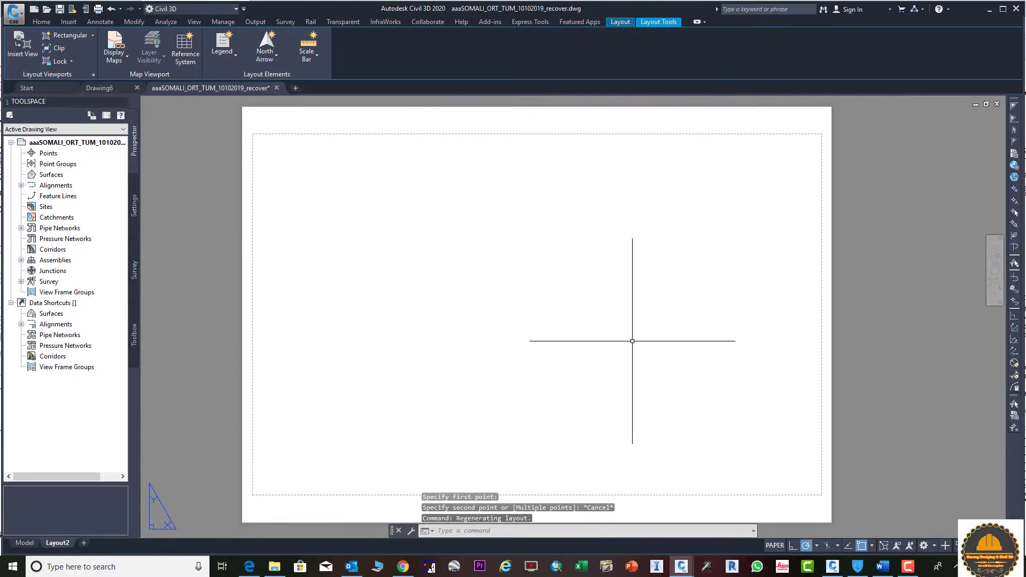
# - Draw an MVIEW viewport from the sheet's top-left corner to the bottom middle
pyautogui.write('M')
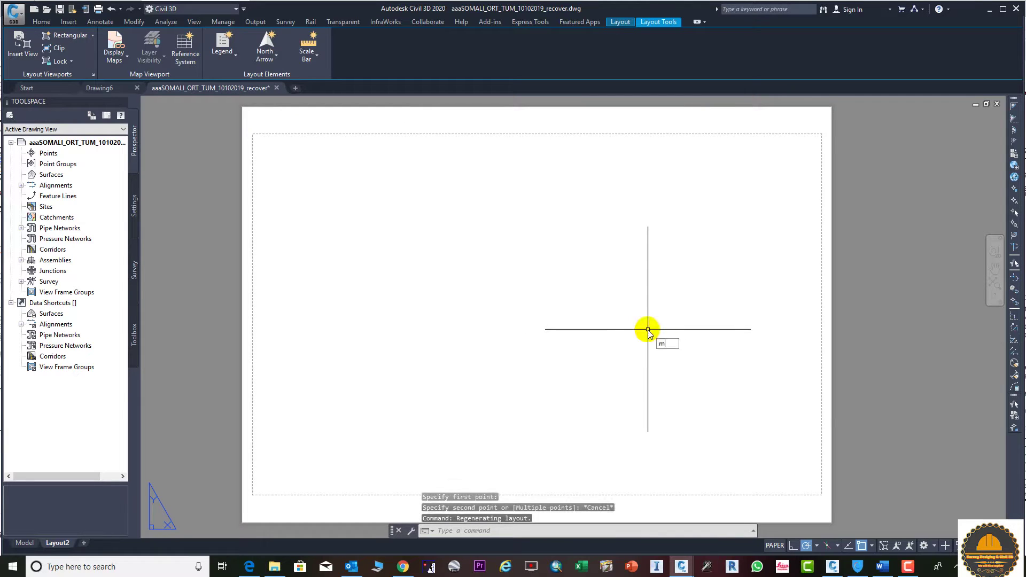
pyautogui.write('vi')
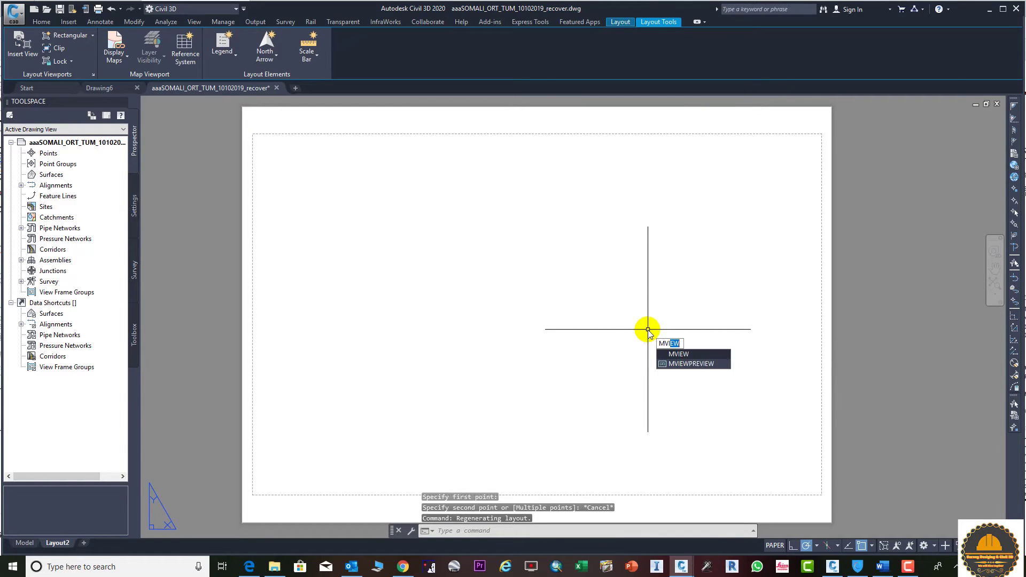
pyautogui.write('ew')
pyautogui.press('Return')
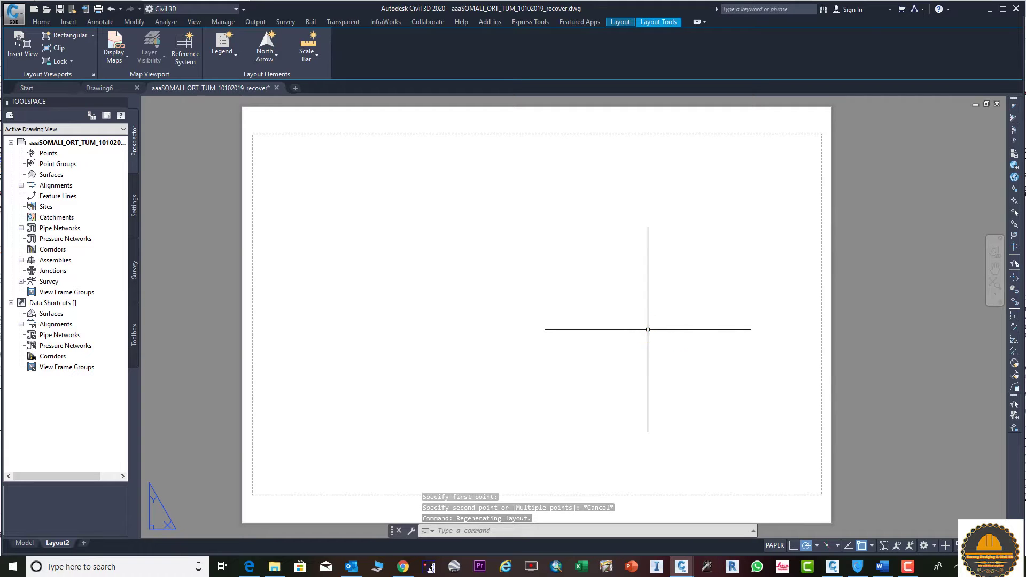
pyautogui.moveTo(281, 162)
pyautogui.mouseDown(button='middle')
pyautogui.moveTo(293, 142)
pyautogui.moveTo(313, 172)
pyautogui.moveTo(317, 158)
pyautogui.mouseUp(button='middle')
pyautogui.scroll(-2, 289, 134)
pyautogui.scroll(2, 312, 168)
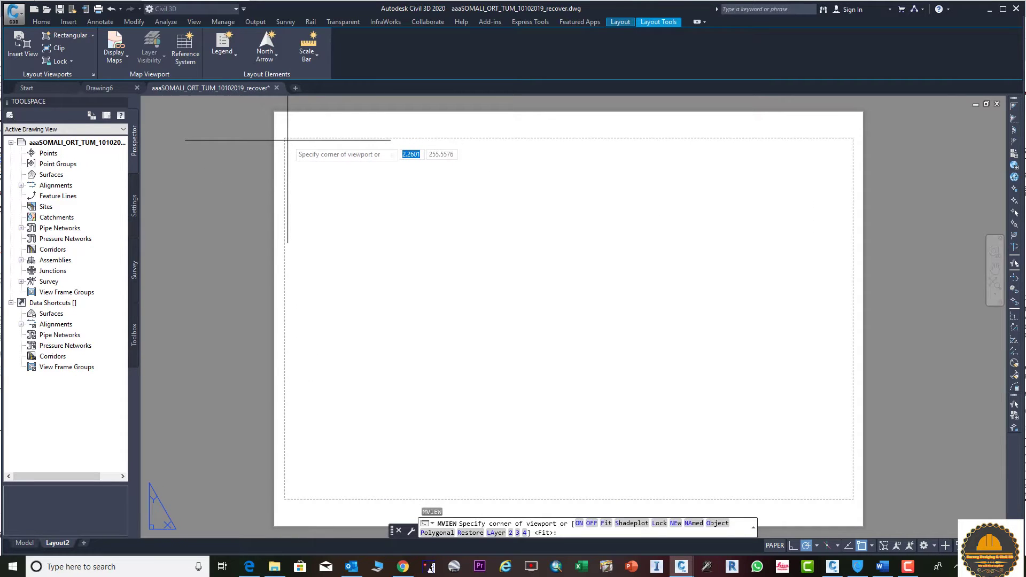
pyautogui.click(287, 140)
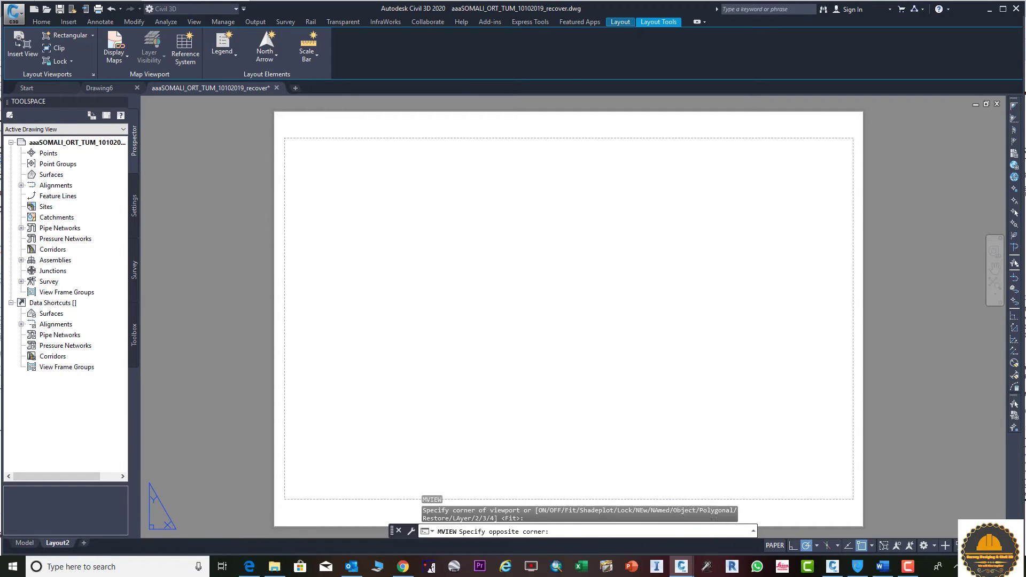
pyautogui.click(572, 495)
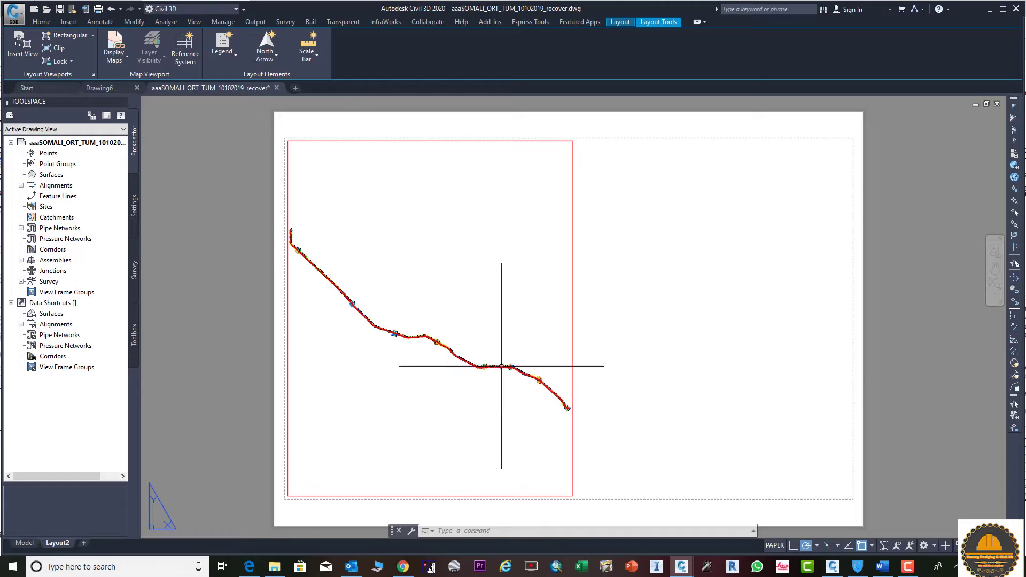
# - Activate the left viewport's model space and pan the corridor into view
pyautogui.scroll(2, 543, 355)
pyautogui.scroll(-2, 516, 363)
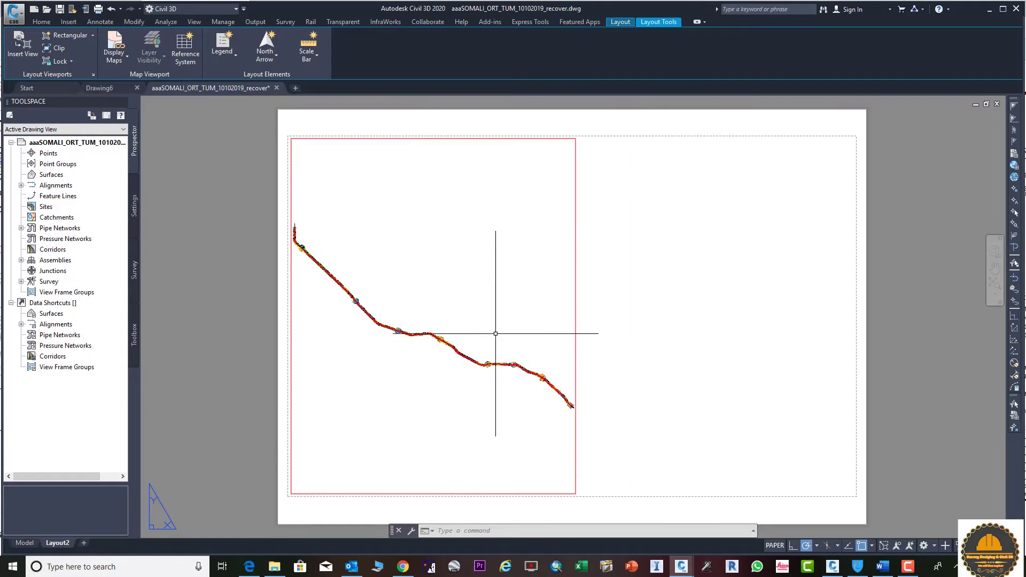
pyautogui.doubleClick(474, 254)
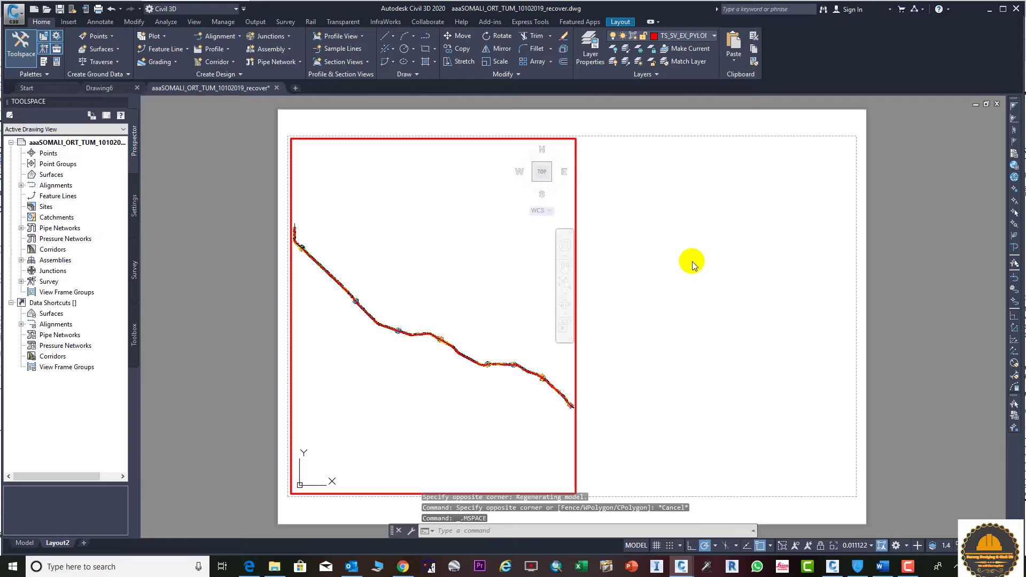
pyautogui.doubleClick(691, 262)
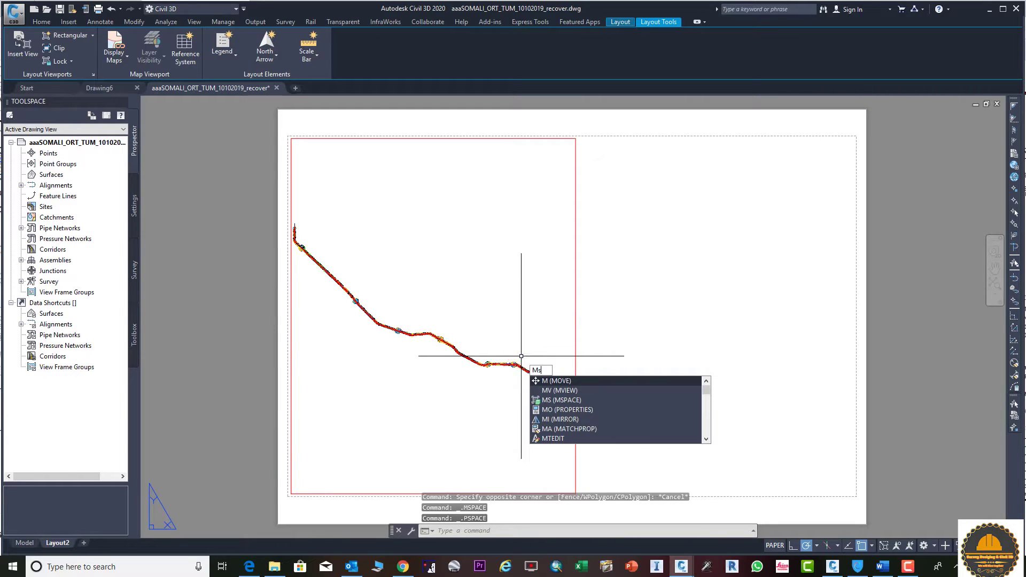
pyautogui.press('Return')
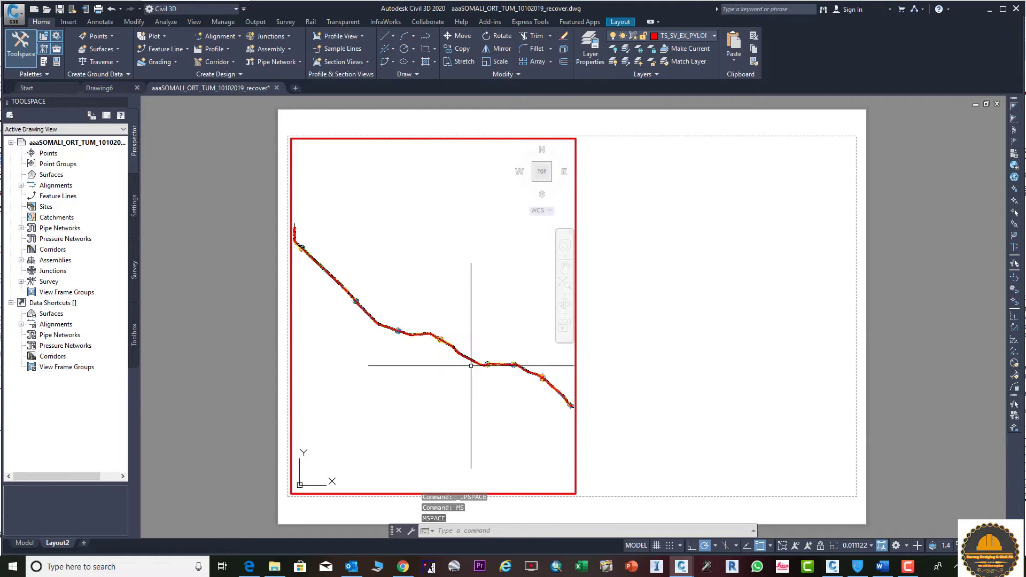
pyautogui.scroll(6, 470, 372)
pyautogui.moveTo(425, 374); pyautogui.dragTo(407, 325, button='middle')
pyautogui.scroll(-3, 492, 366)
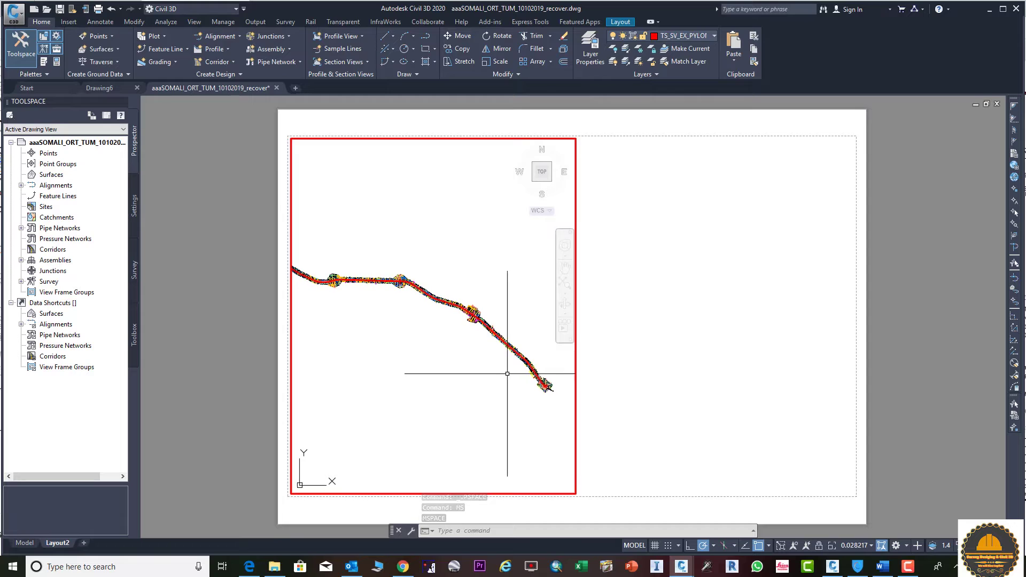
pyautogui.scroll(4, 422, 351)
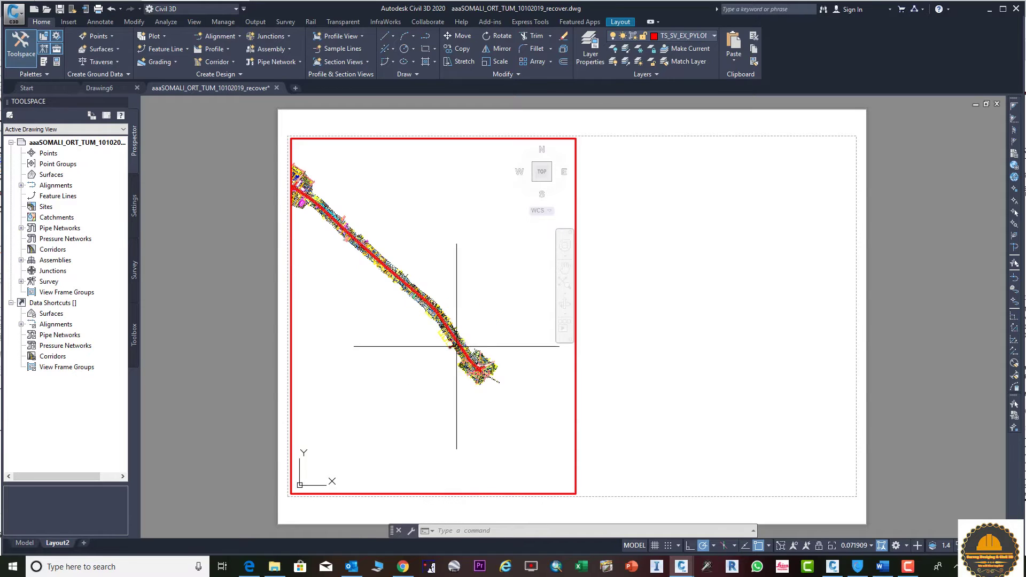
# - Zoom the viewport to fit the window-selected corridor objects using ZOOM Object
pyautogui.write('z')
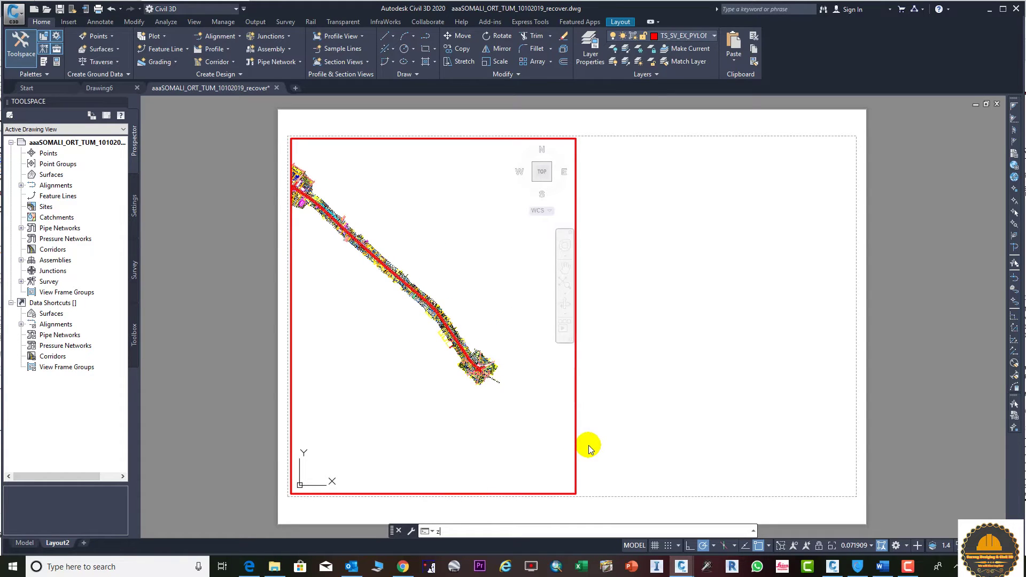
pyautogui.write('oo')
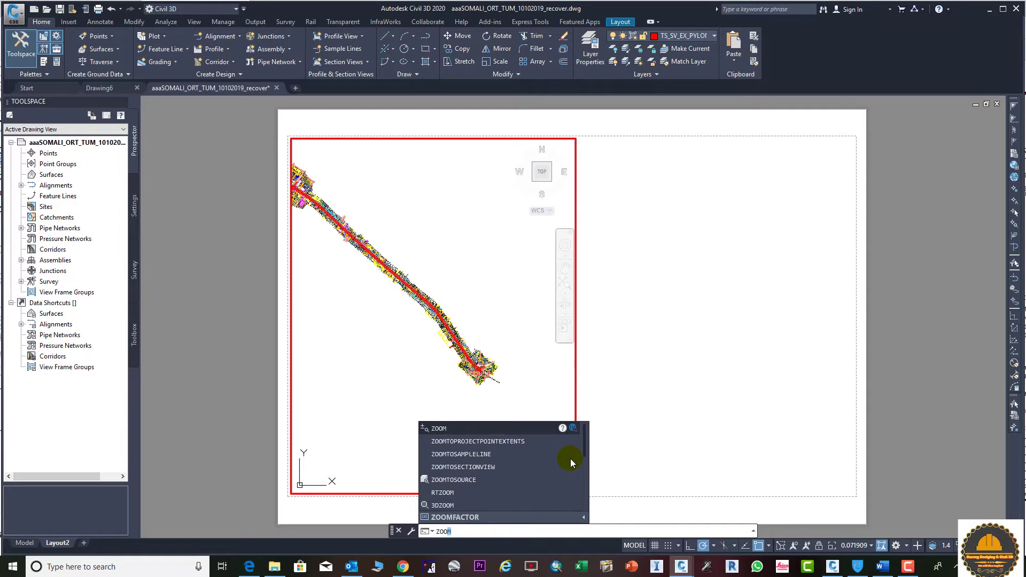
pyautogui.click(508, 429)
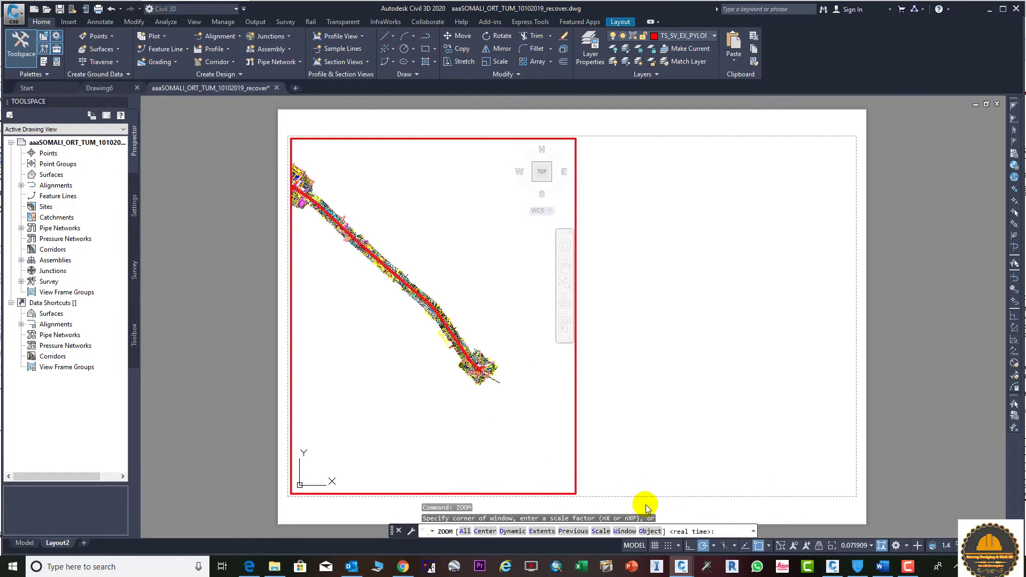
pyautogui.click(655, 531)
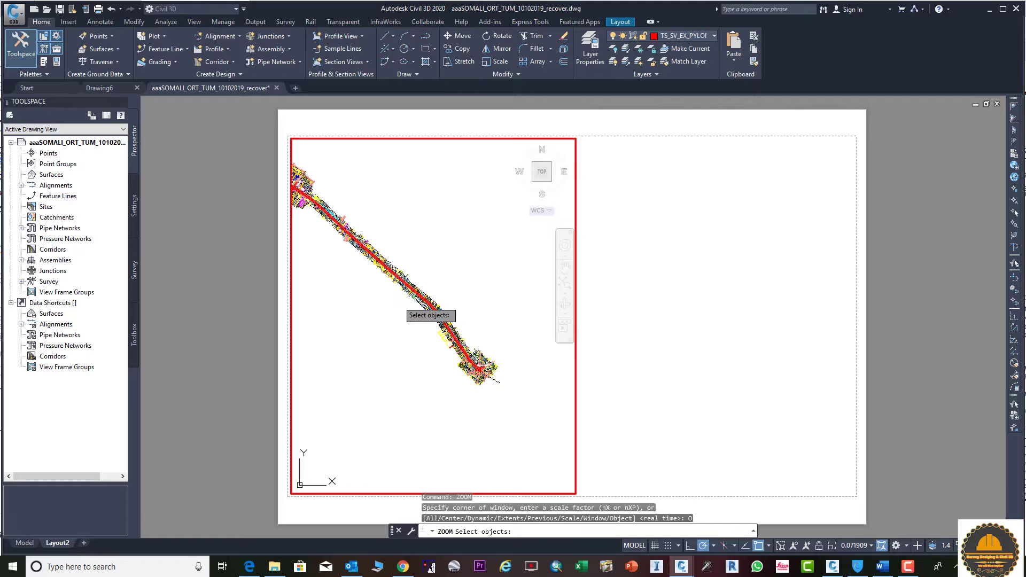
pyautogui.click(398, 301)
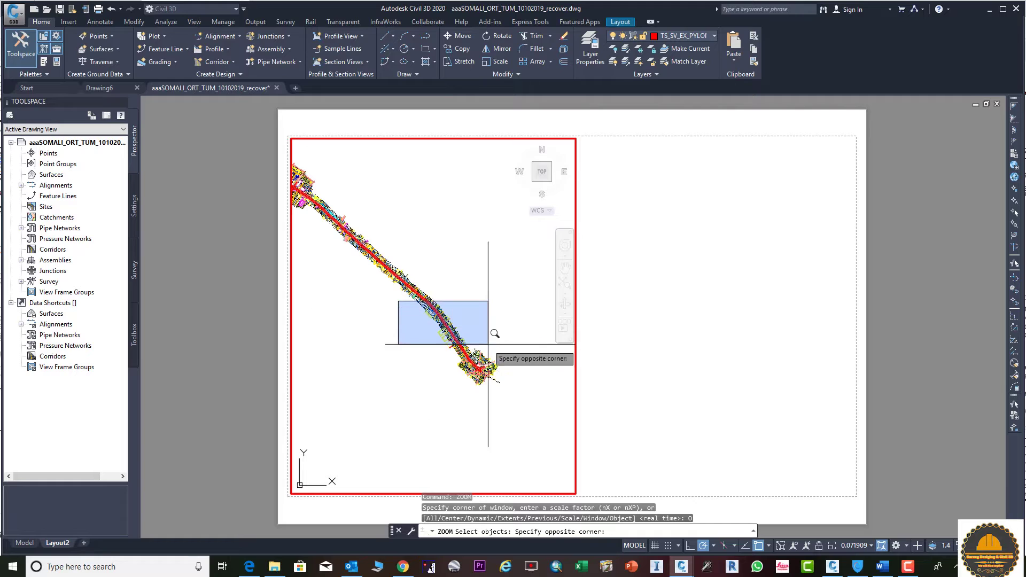
pyautogui.click(532, 397)
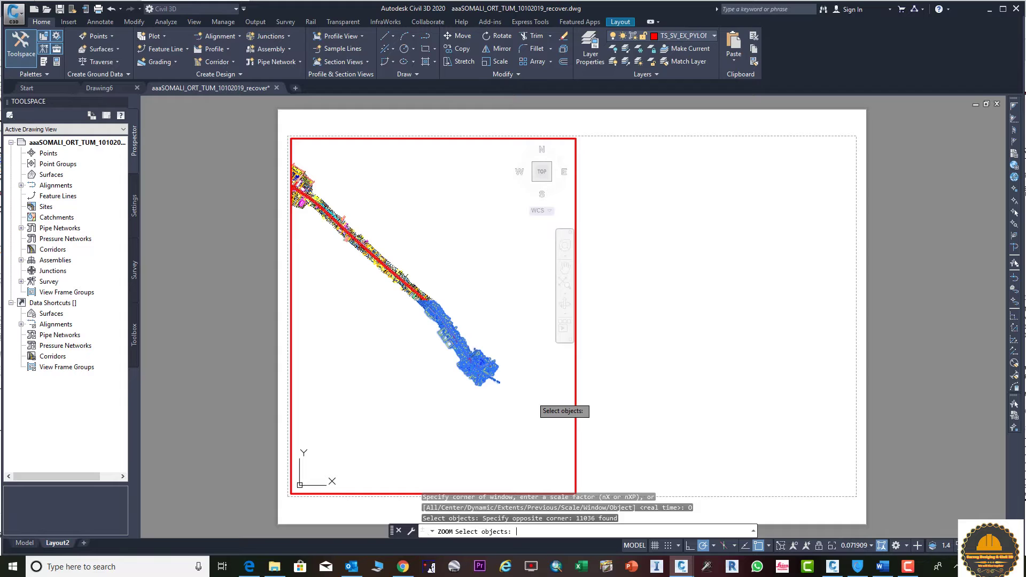
pyautogui.press('Return')
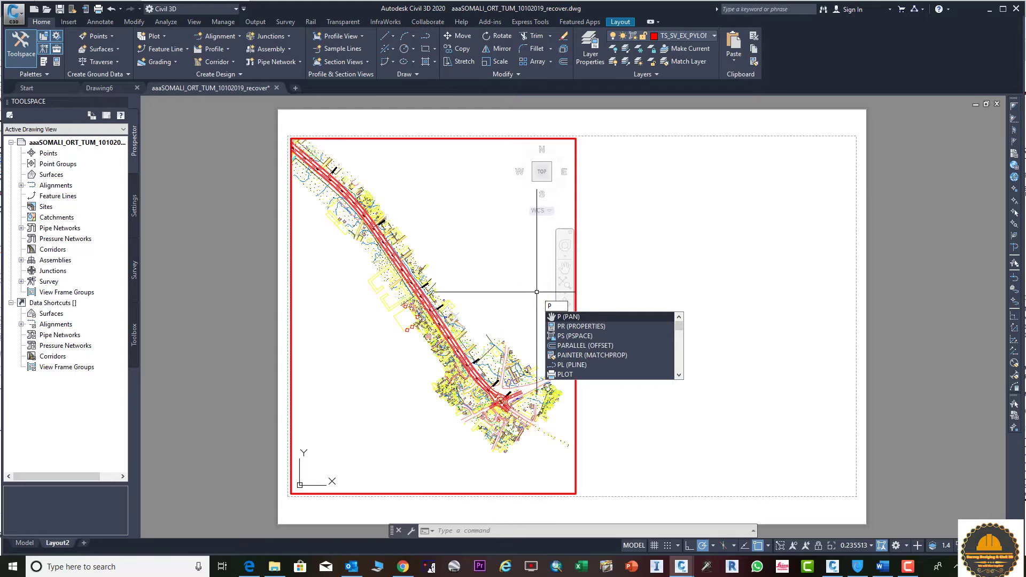
# - Return to paper space and set the left viewport's Display locked property to Yes
pyautogui.write('s')
pyautogui.press('Return')
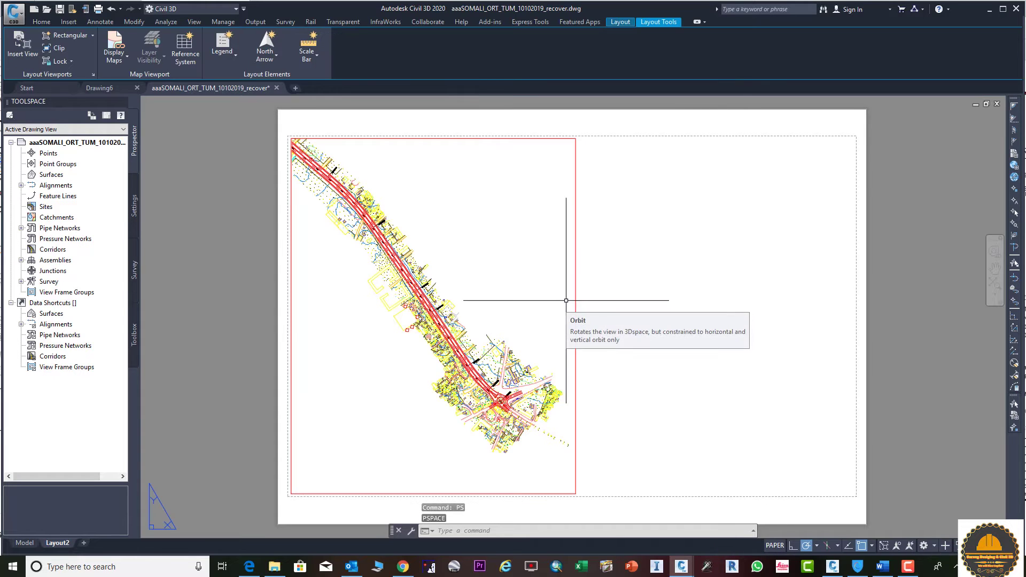
pyautogui.moveTo(605, 288); pyautogui.dragTo(568, 292)
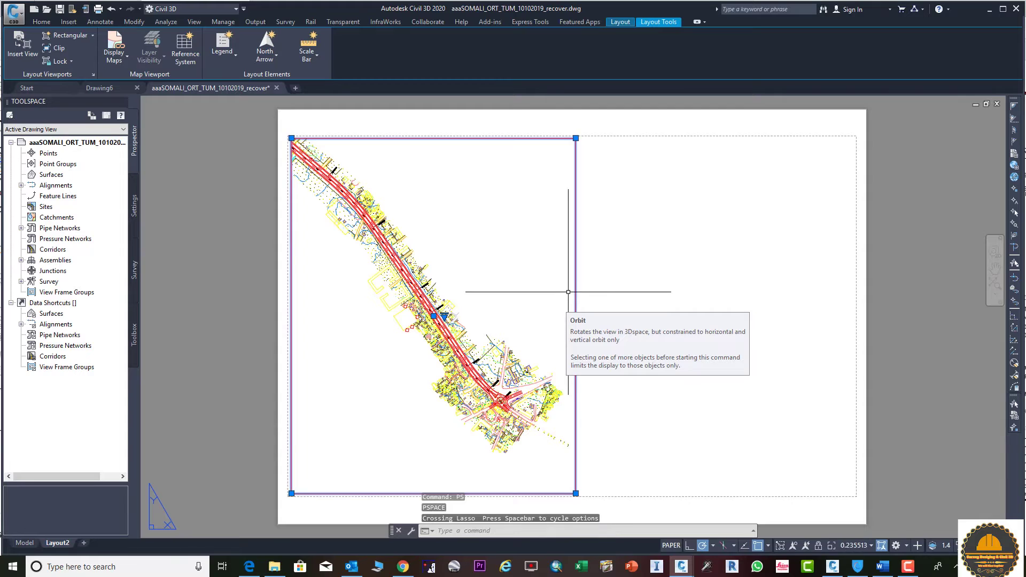
pyautogui.press('Escape')
pyautogui.click(561, 325)
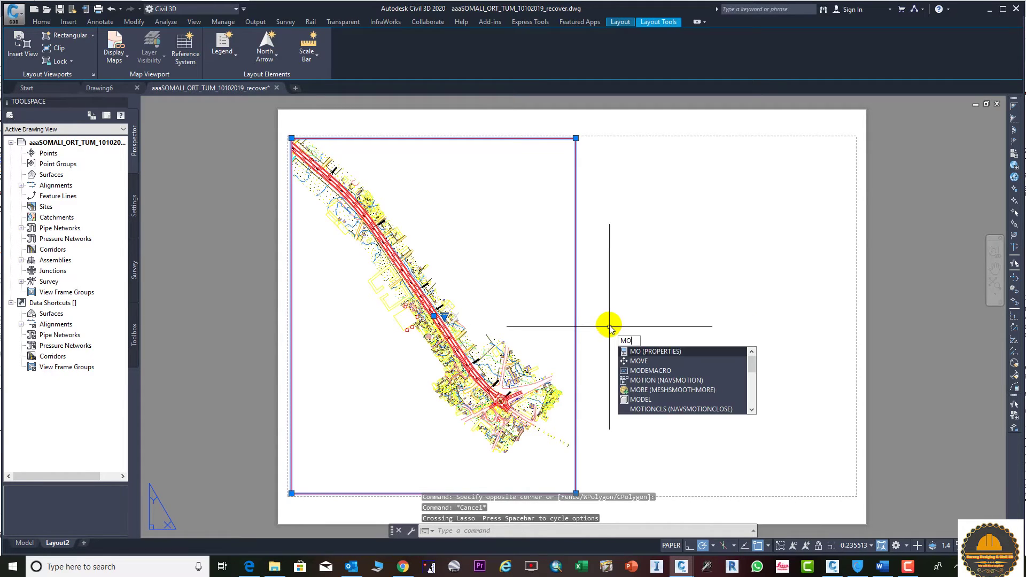
pyautogui.press('Return')
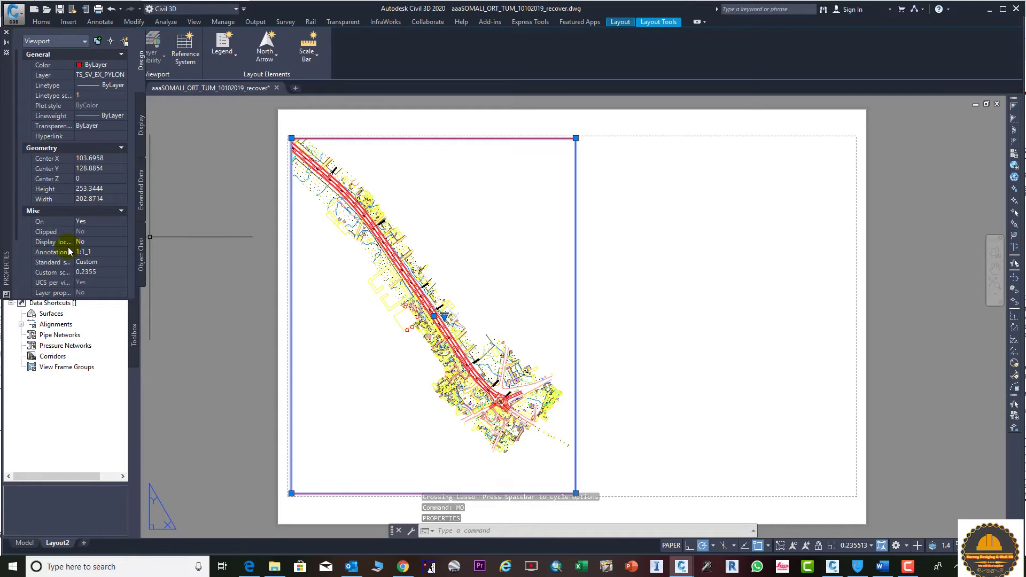
pyautogui.click(93, 241)
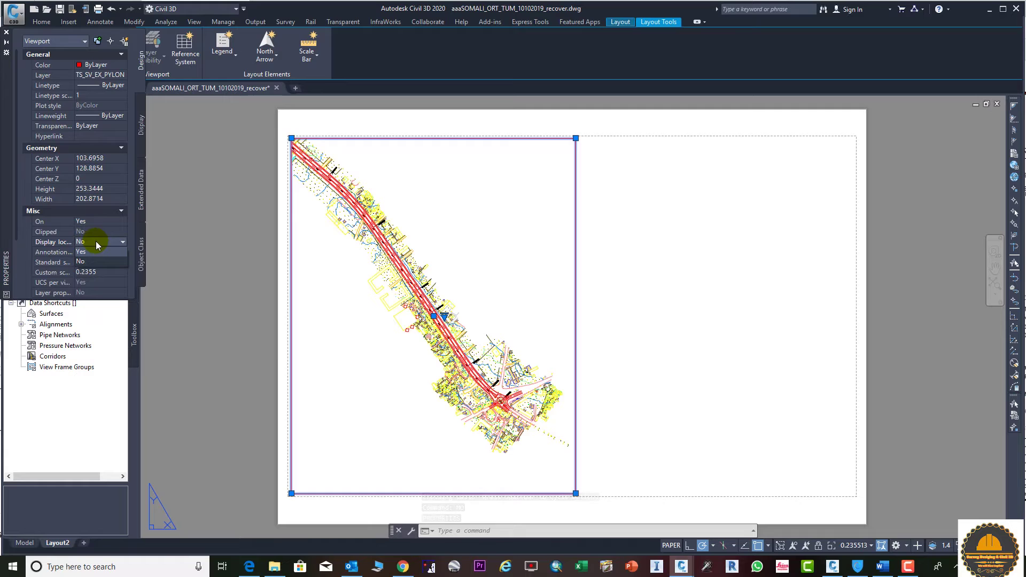
pyautogui.click(91, 252)
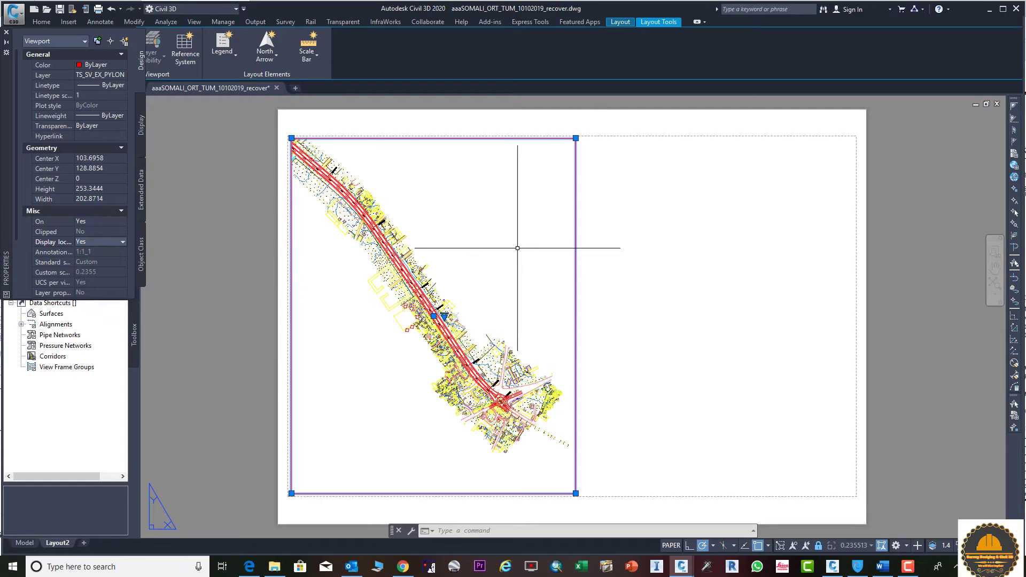
pyautogui.press('Escape')
# - Draw a second MVIEW viewport across the sheet's empty right half
pyautogui.click(470, 270)
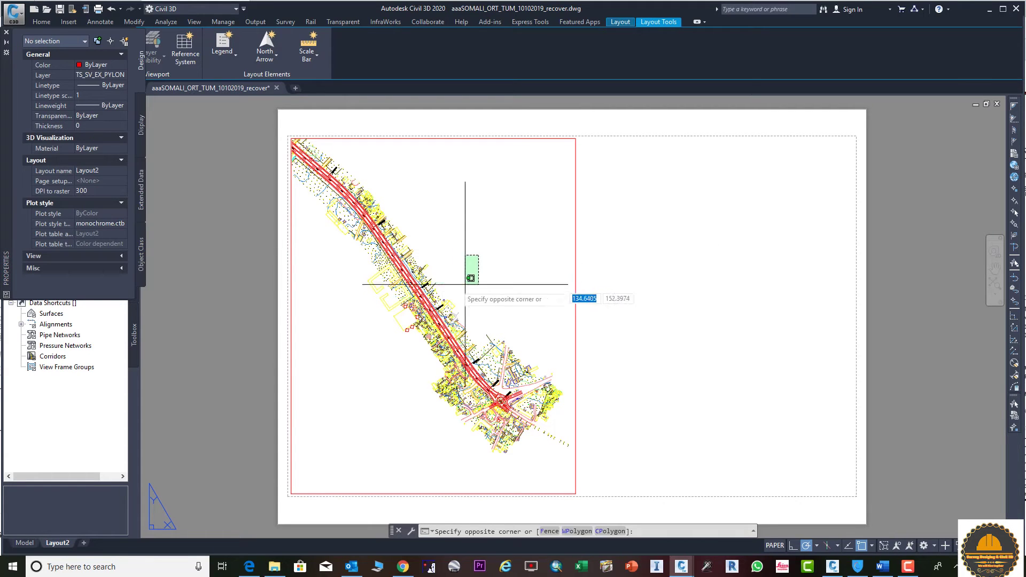
pyautogui.click(466, 274)
pyautogui.scroll(9, 466, 274)
pyautogui.scroll(-13, 460, 369)
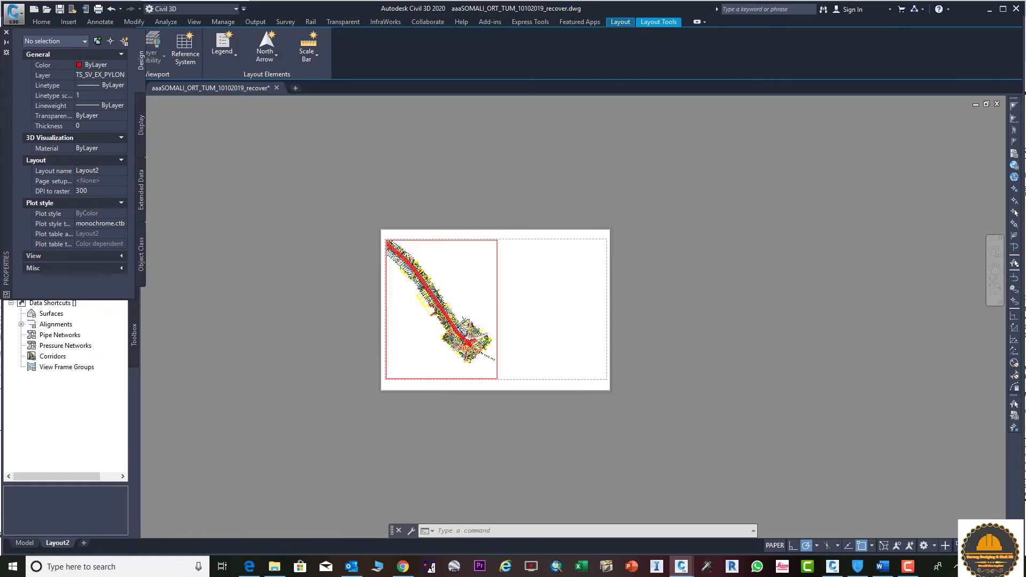
pyautogui.scroll(4, 459, 294)
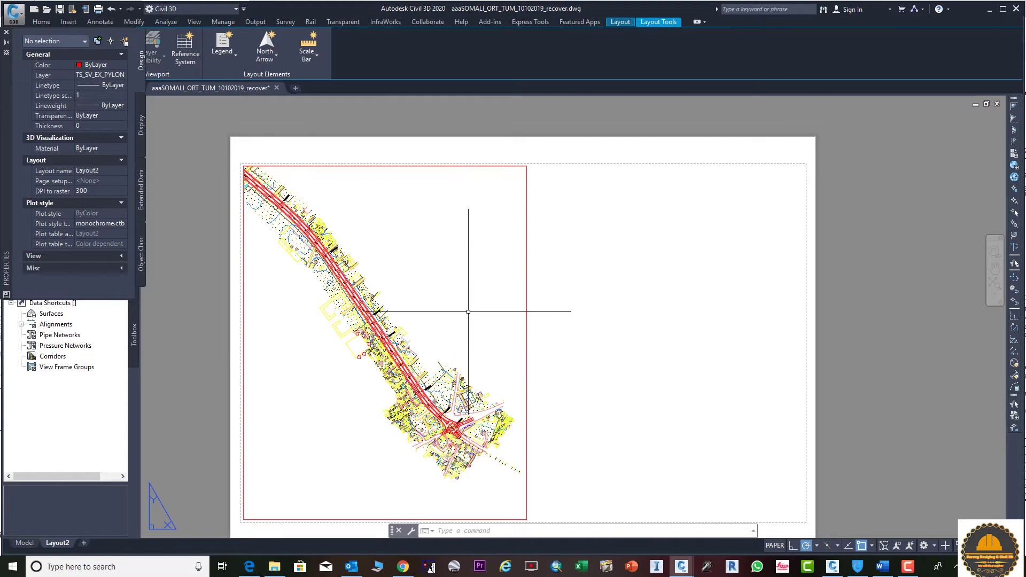
pyautogui.moveTo(547, 354); pyautogui.dragTo(522, 320, button='middle')
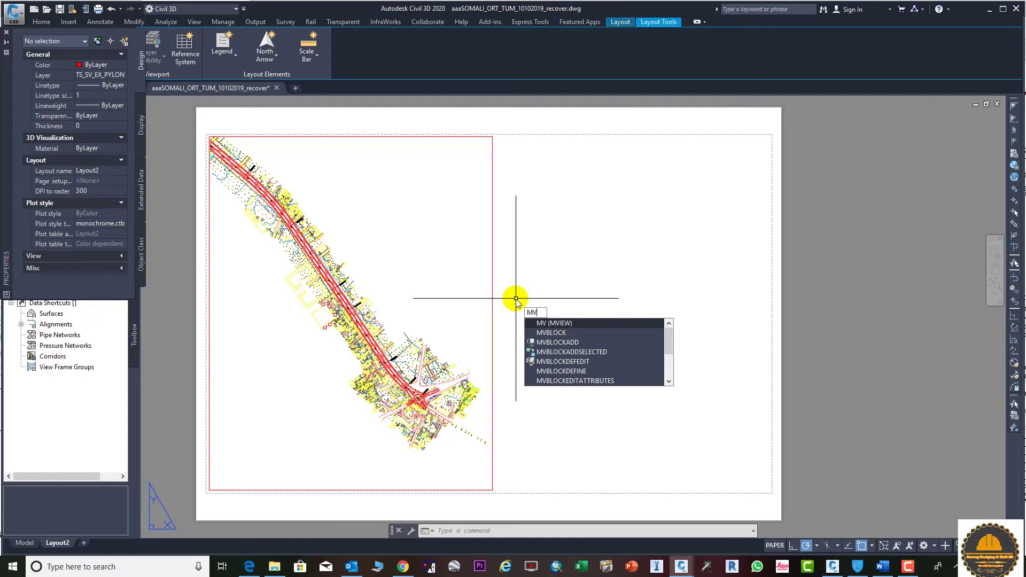
pyautogui.press('Return')
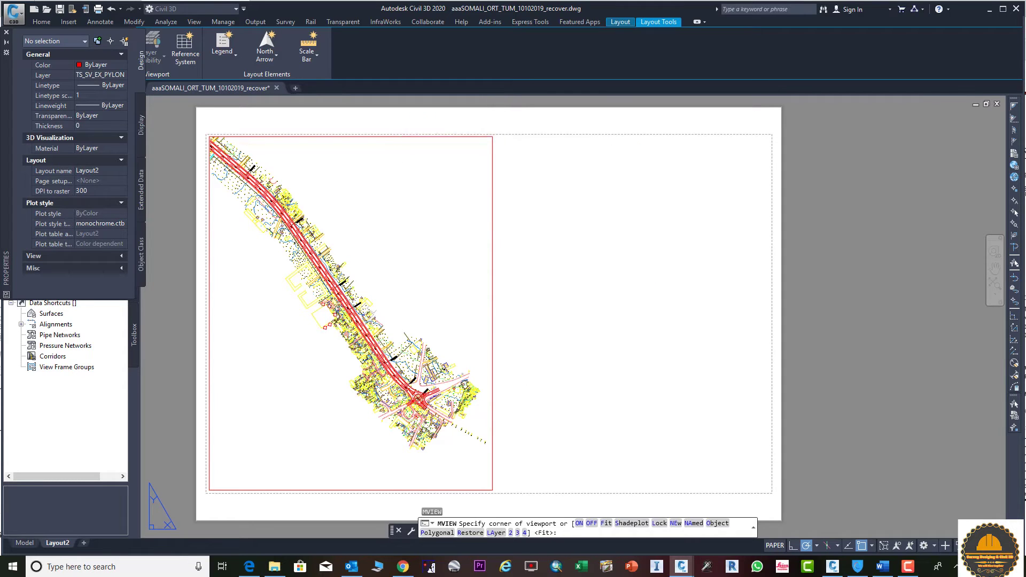
pyautogui.click(502, 136)
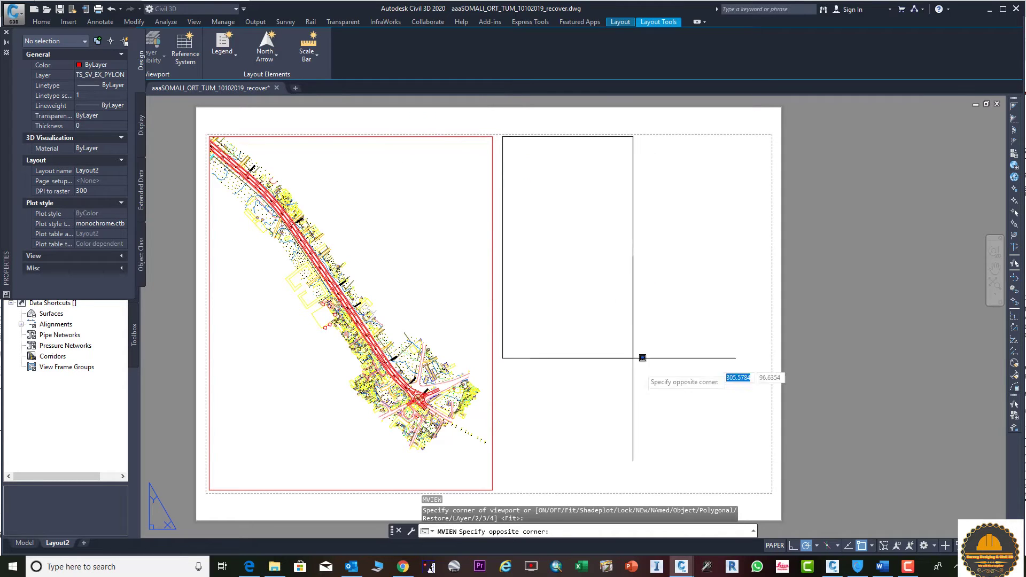
pyautogui.click(765, 489)
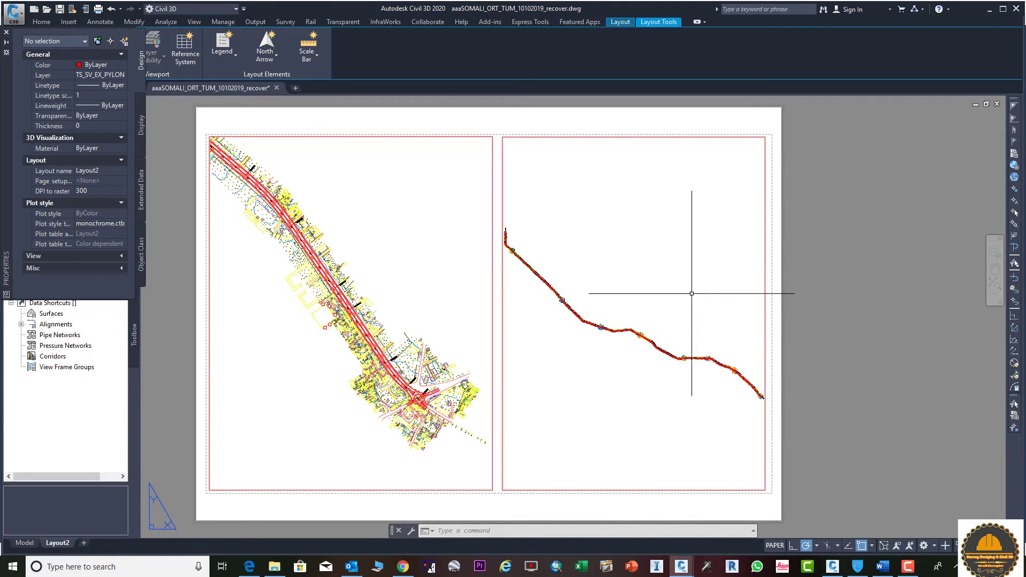
pyautogui.write('MS')
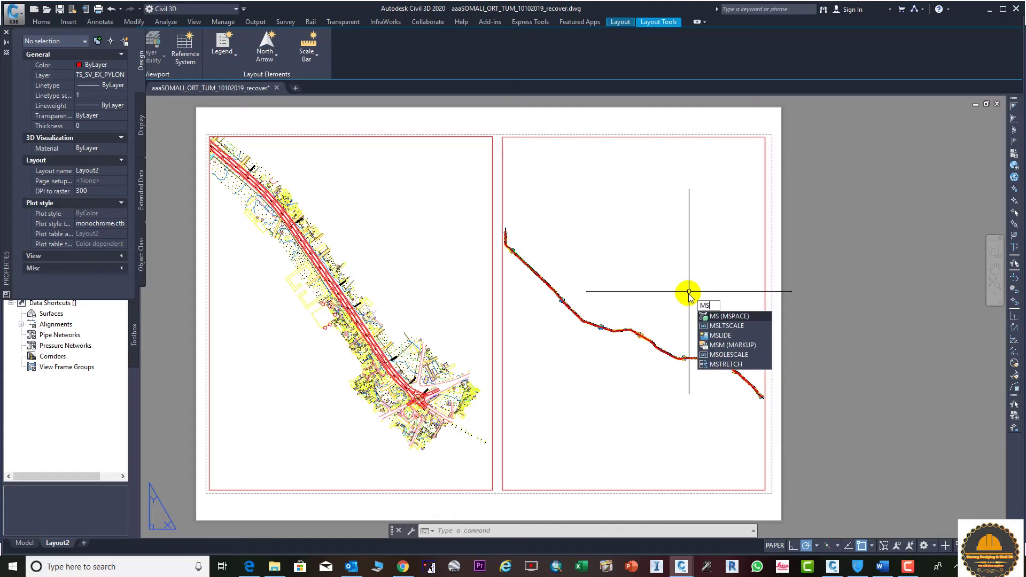
# - Activate the right viewport's model space and pan the corridor into position
pyautogui.press('Return')
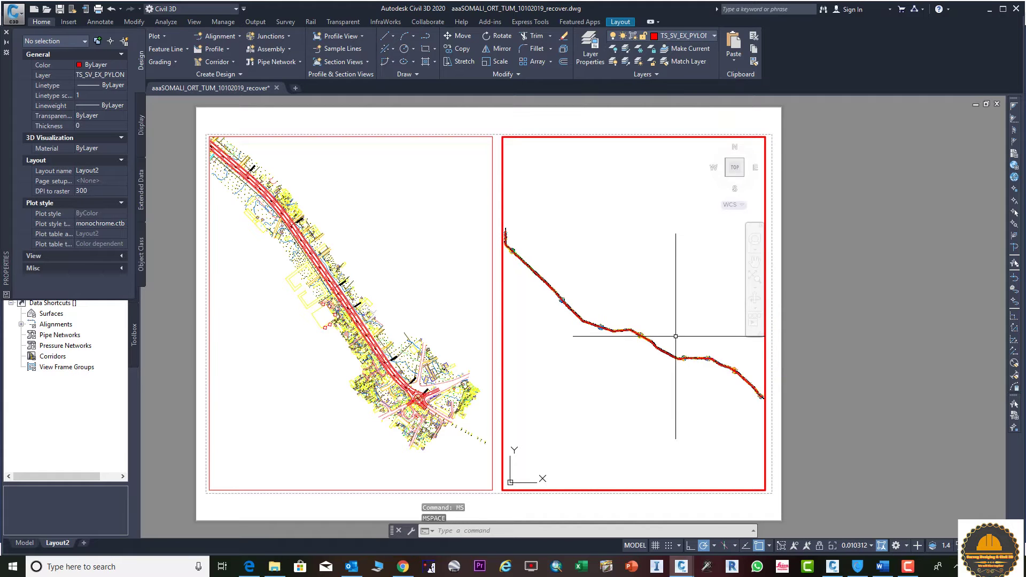
pyautogui.scroll(2, 689, 374)
pyautogui.moveTo(688, 369); pyautogui.dragTo(544, 248, button='middle')
pyautogui.scroll(10, 613, 355)
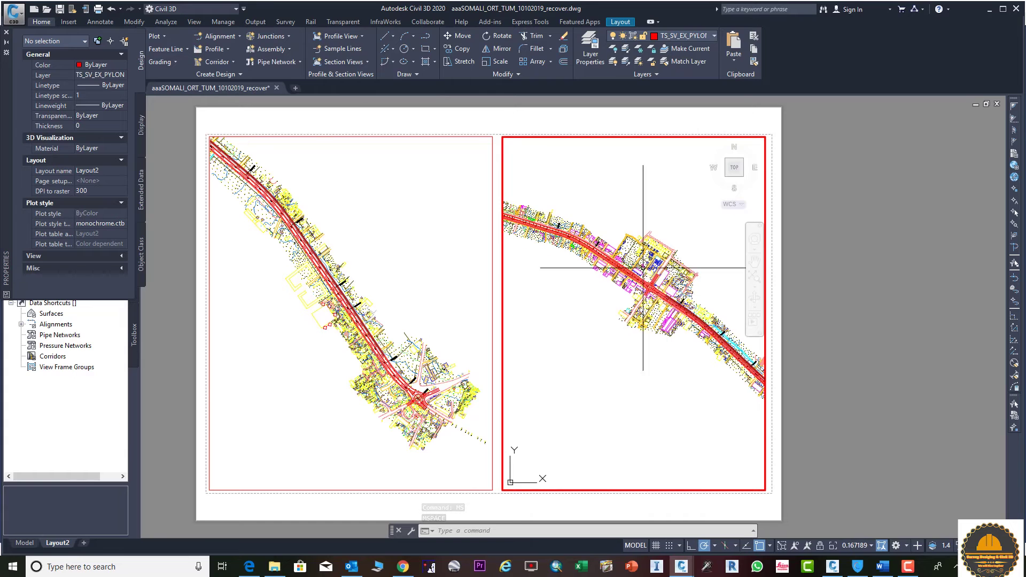
pyautogui.scroll(3, 671, 295)
pyautogui.scroll(-4, 665, 288)
pyautogui.scroll(3, 660, 282)
pyautogui.scroll(2, 660, 281)
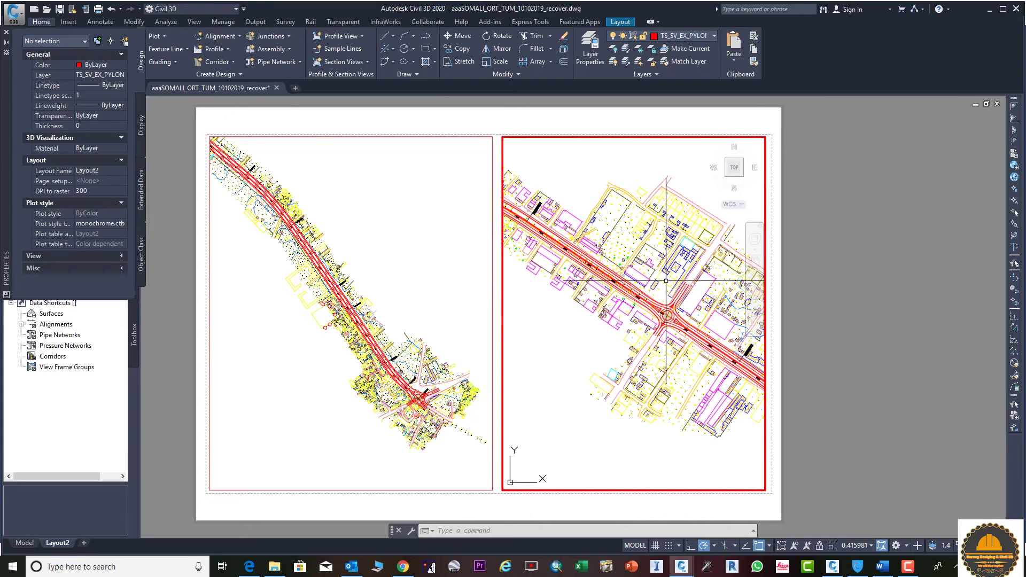
pyautogui.scroll(-4, 698, 330)
pyautogui.scroll(-10, 670, 384)
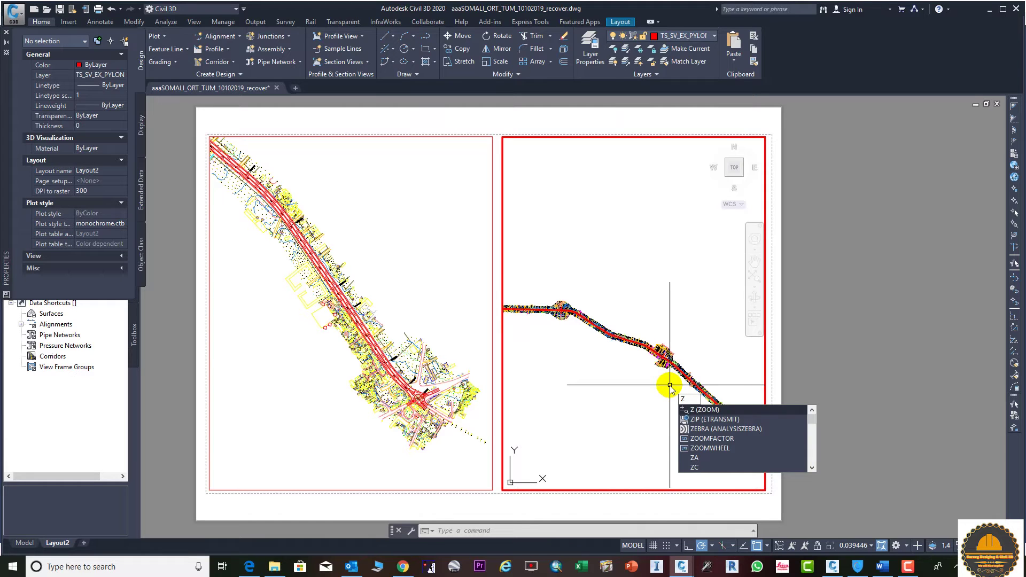
# - Zoom the right viewport to fit the window-selected road alignment objects
pyautogui.press('Return')
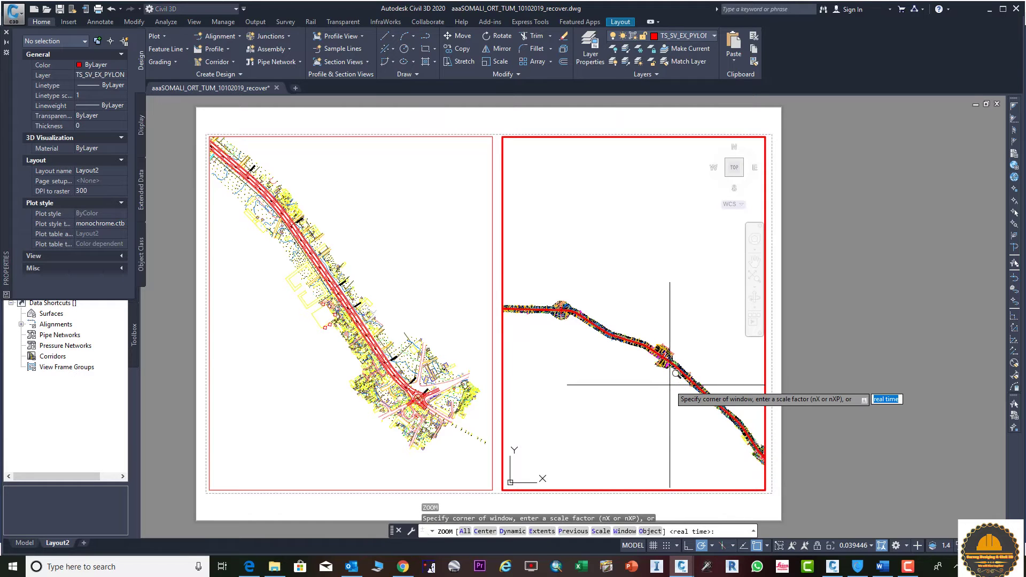
pyautogui.click(652, 535)
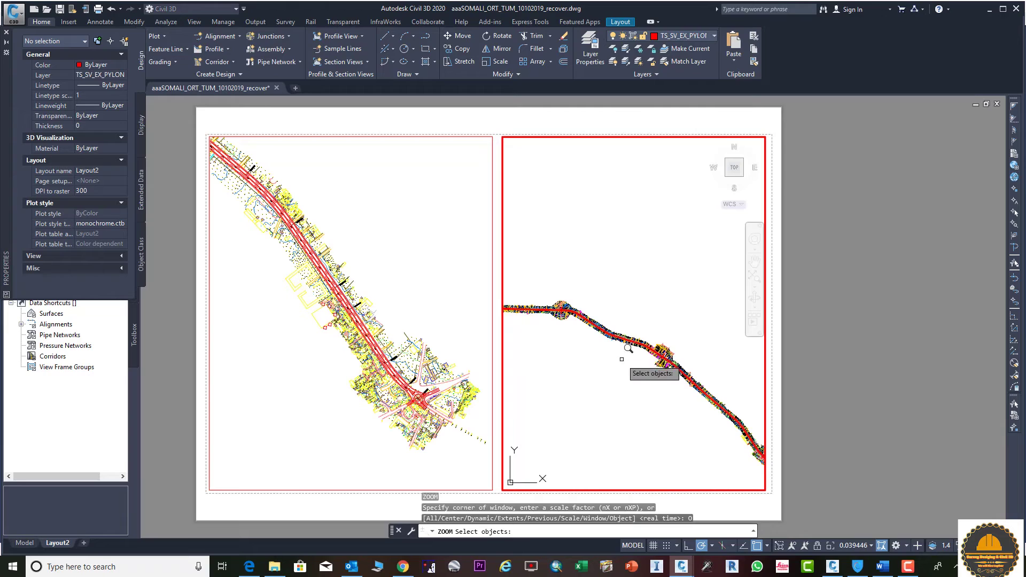
pyautogui.click(621, 322)
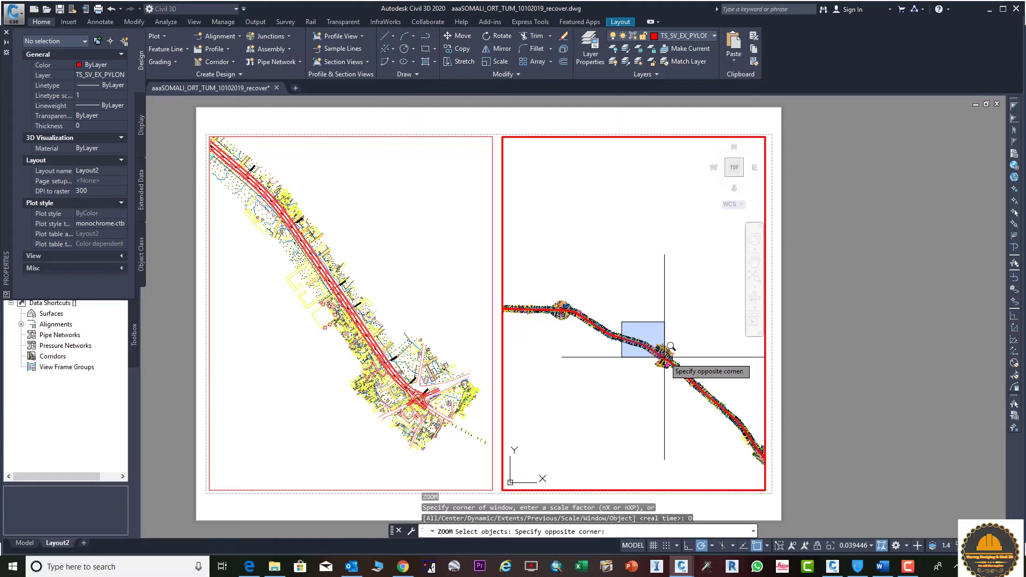
pyautogui.click(728, 416)
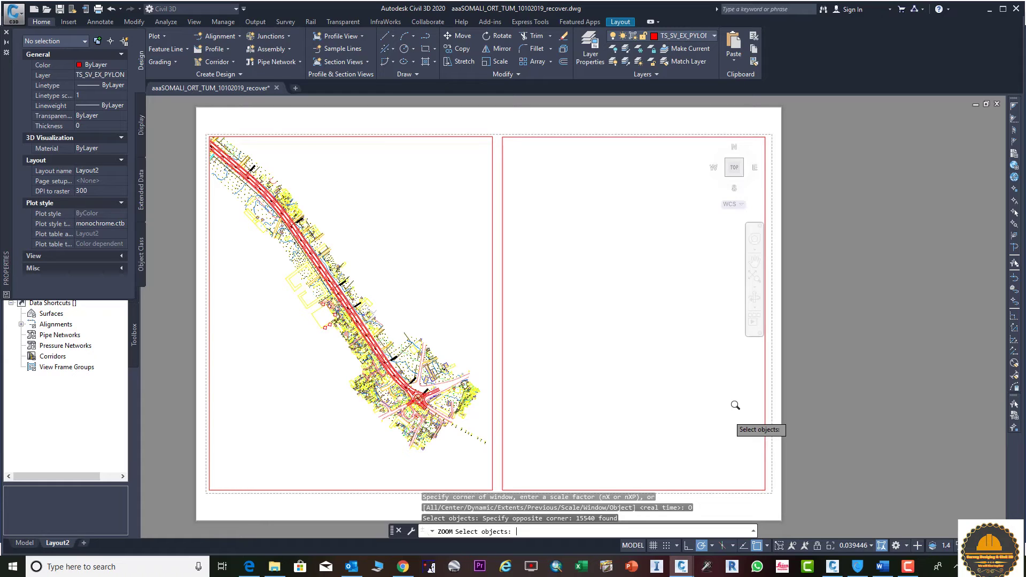
pyautogui.press('Return')
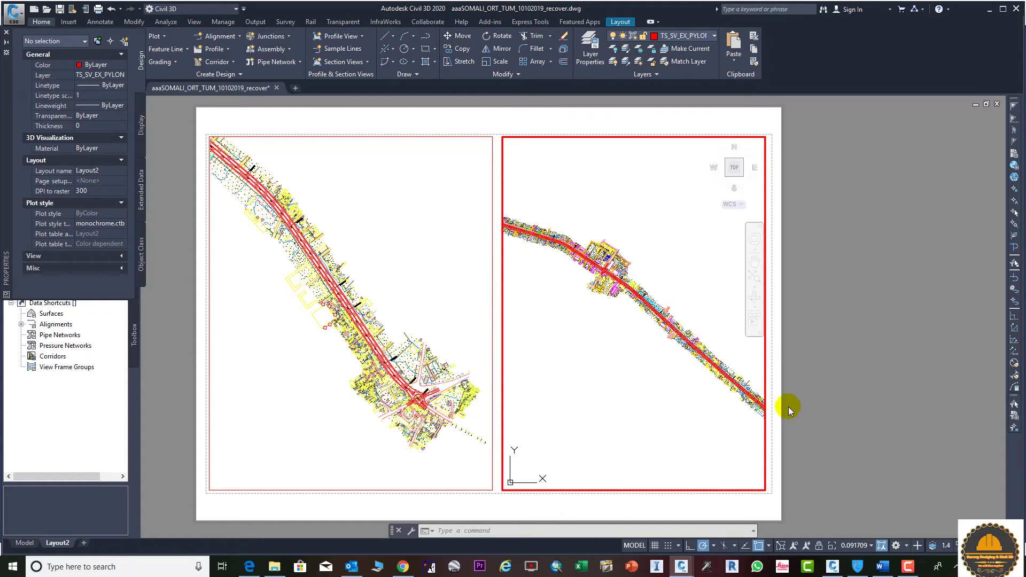
pyautogui.write('p')
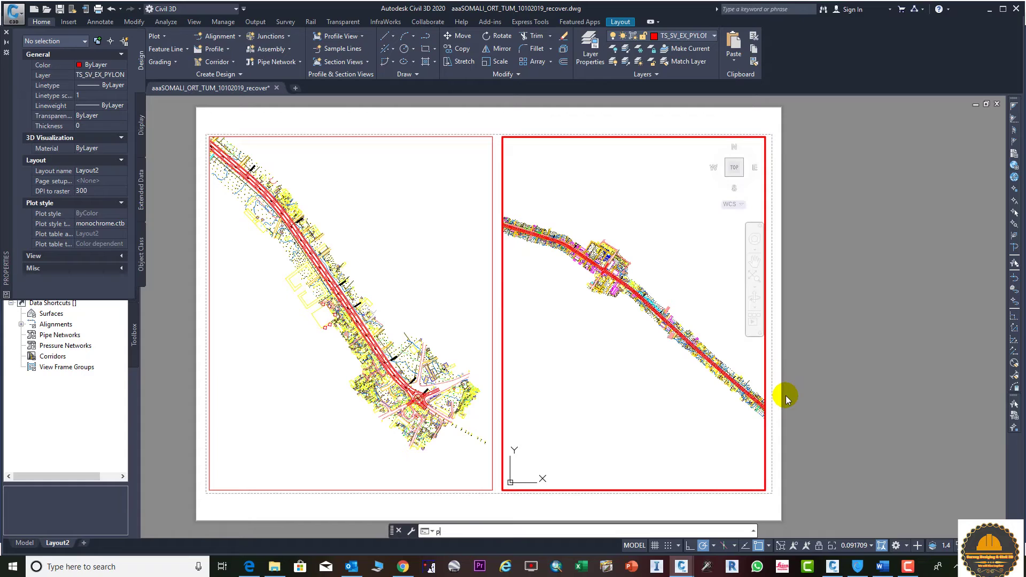
pyautogui.write('s')
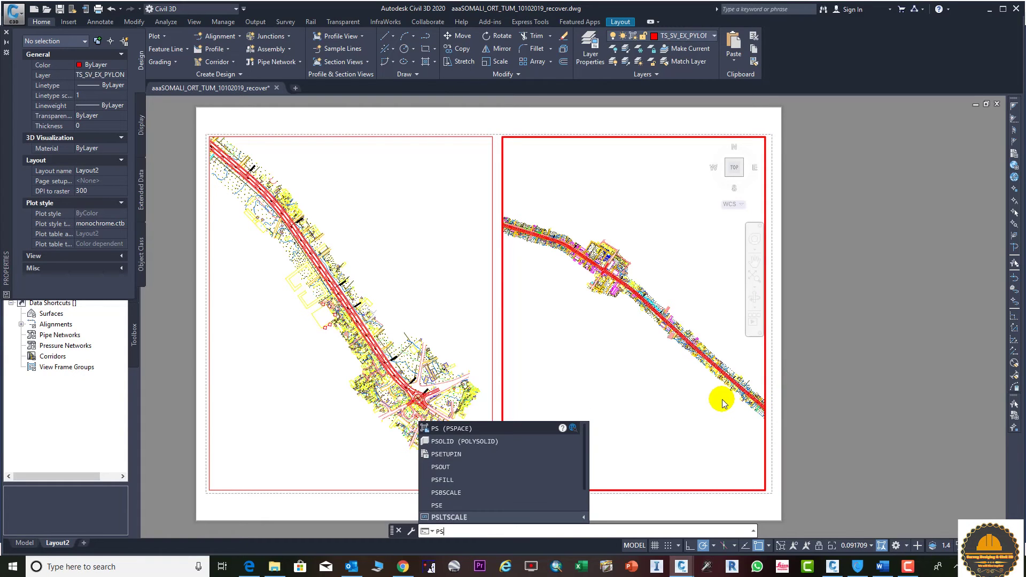
# - Return to paper space, select the right viewport and change its Display locked setting
pyautogui.press('Return')
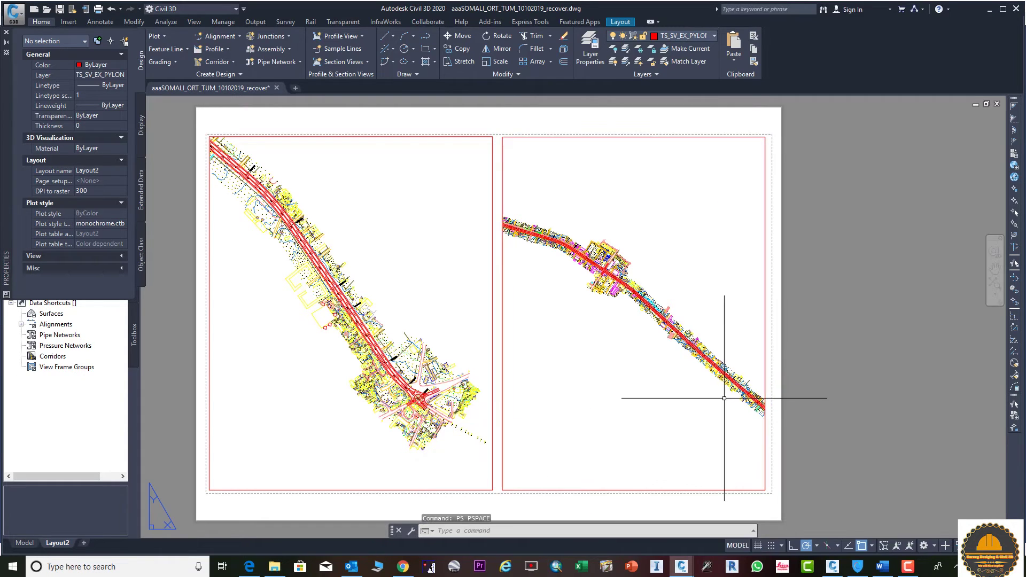
pyautogui.moveTo(779, 362); pyautogui.dragTo(755, 360)
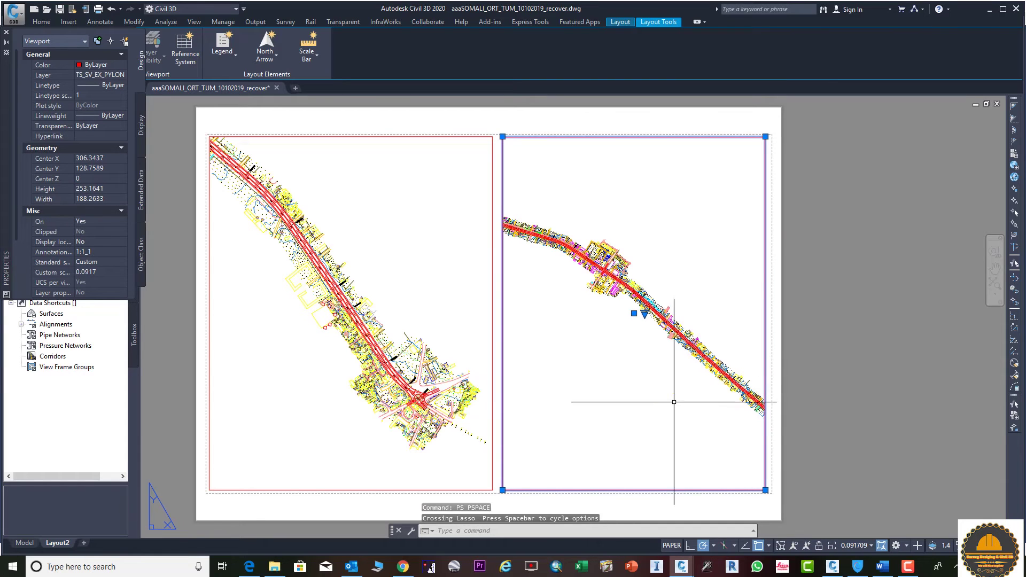
pyautogui.click(92, 243)
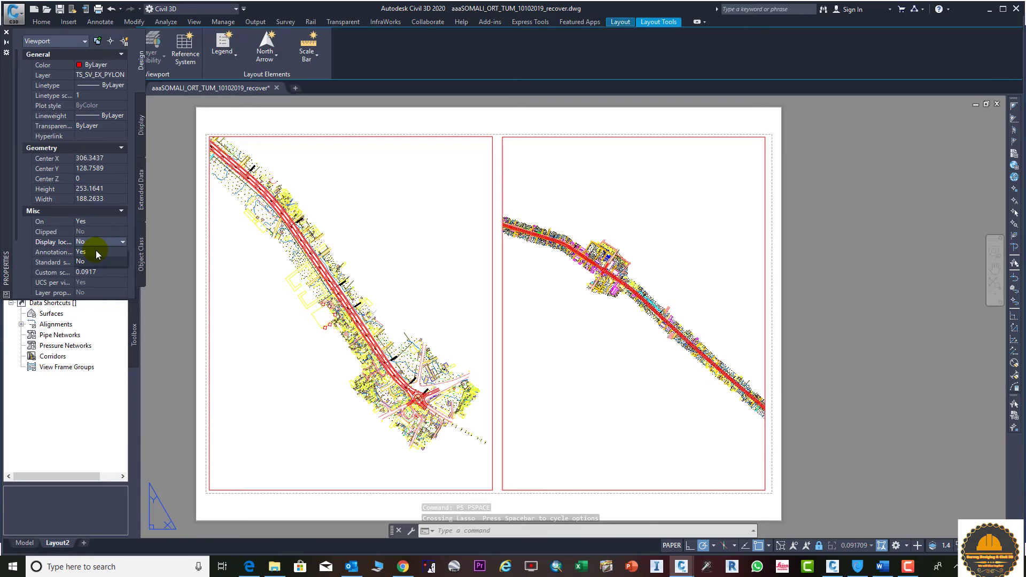
pyautogui.click(95, 251)
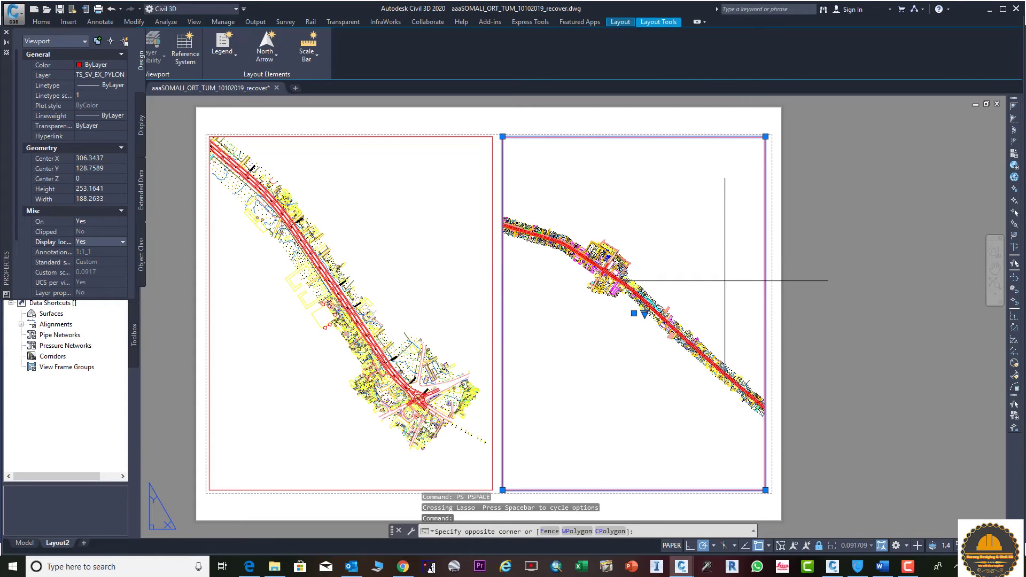
pyautogui.click(629, 292)
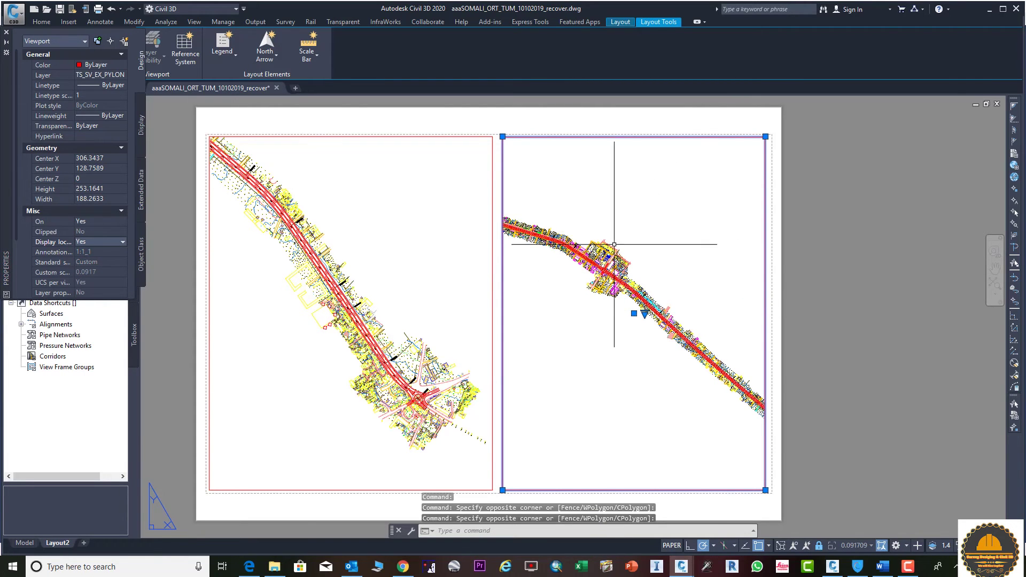
pyautogui.scroll(3, 602, 190)
pyautogui.scroll(-6, 602, 191)
pyautogui.scroll(3, 648, 289)
pyautogui.press('Escape')
pyautogui.scroll(4, 633, 267)
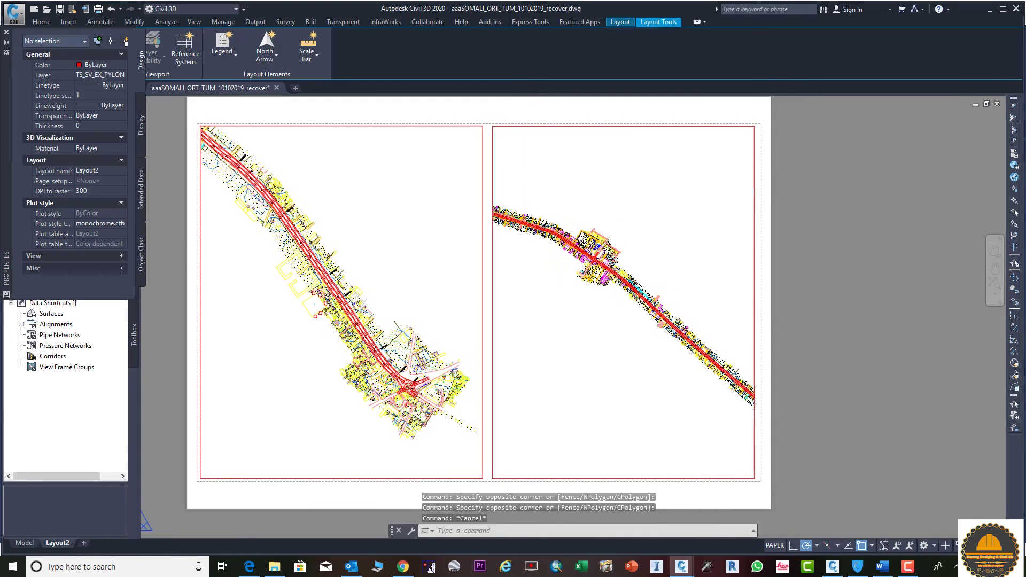
# - Set the right viewport's Display locked to No and its standard scale to 1:1000
pyautogui.click(734, 272)
pyautogui.click(740, 275)
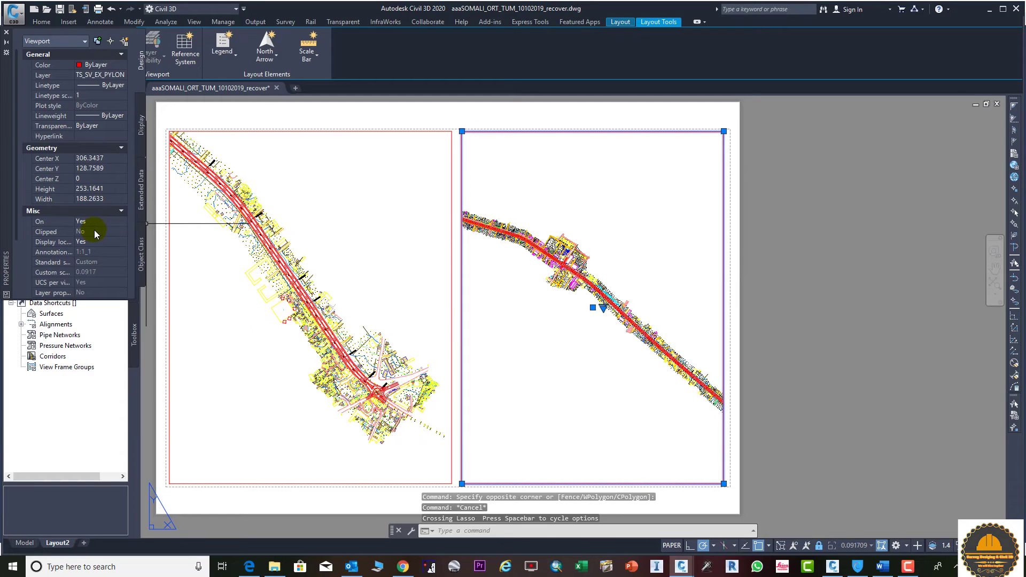
pyautogui.click(94, 241)
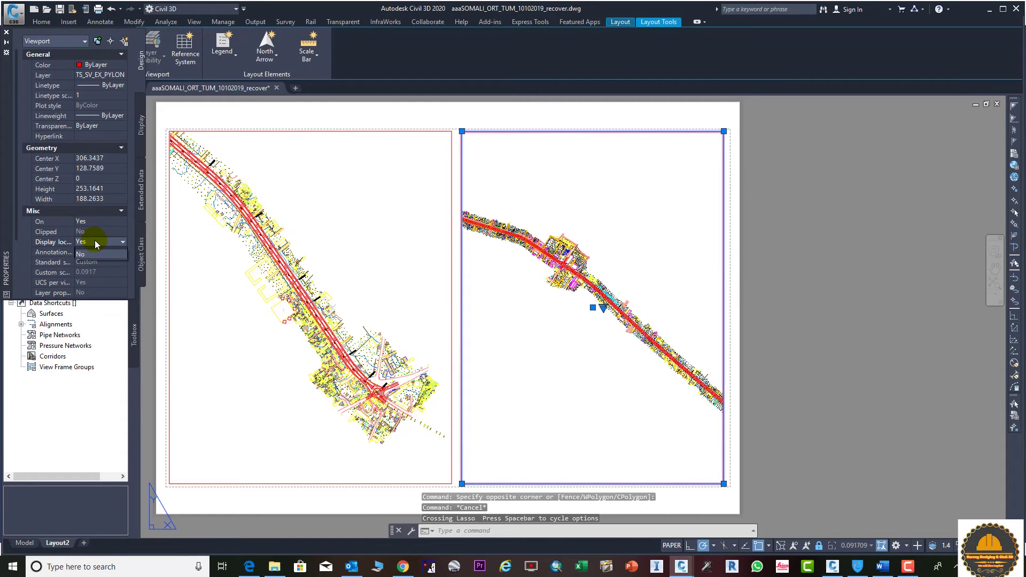
pyautogui.click(93, 261)
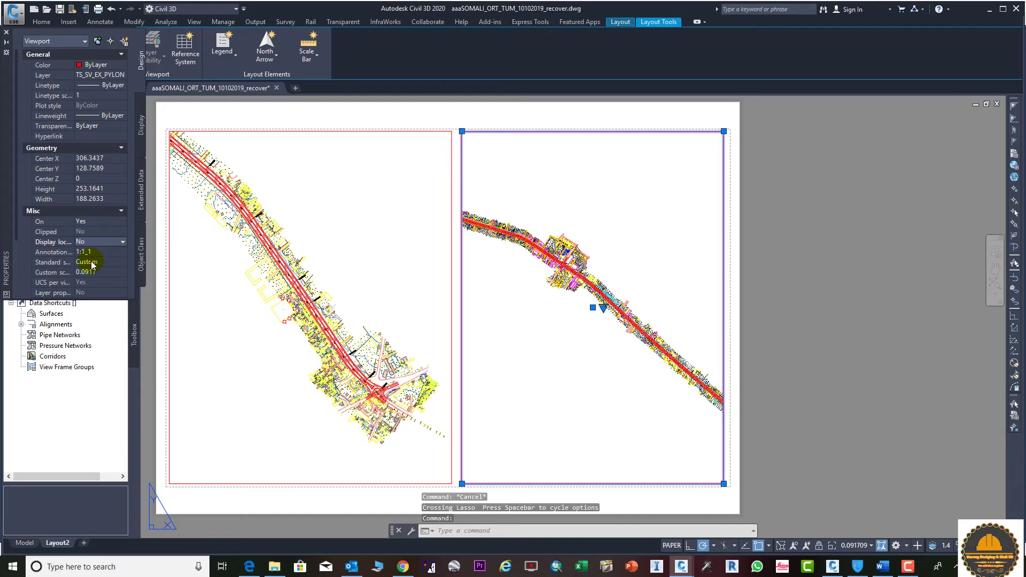
pyautogui.click(101, 260)
pyautogui.click(102, 262)
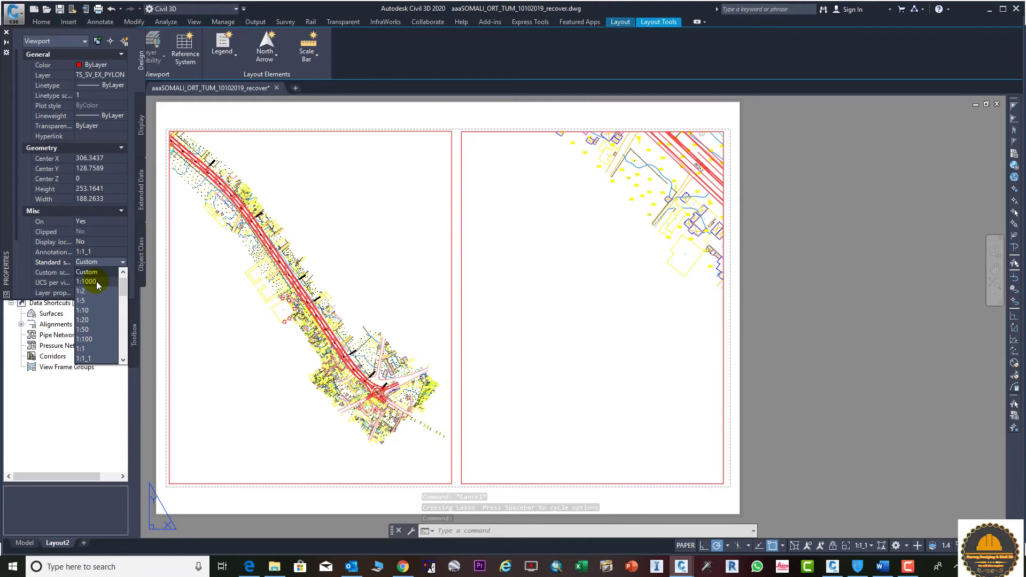
pyautogui.click(97, 281)
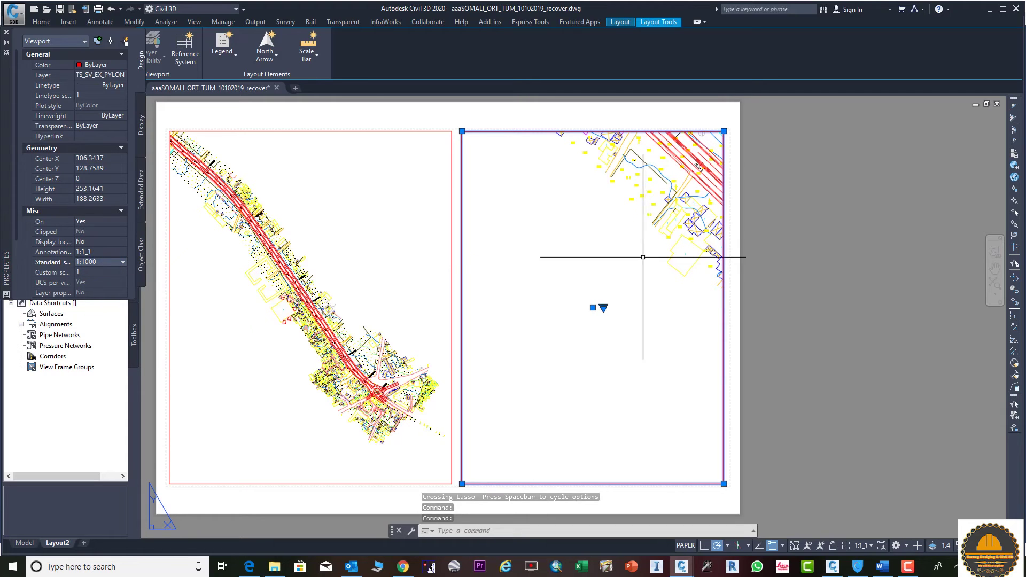
pyautogui.scroll(-2, 651, 225)
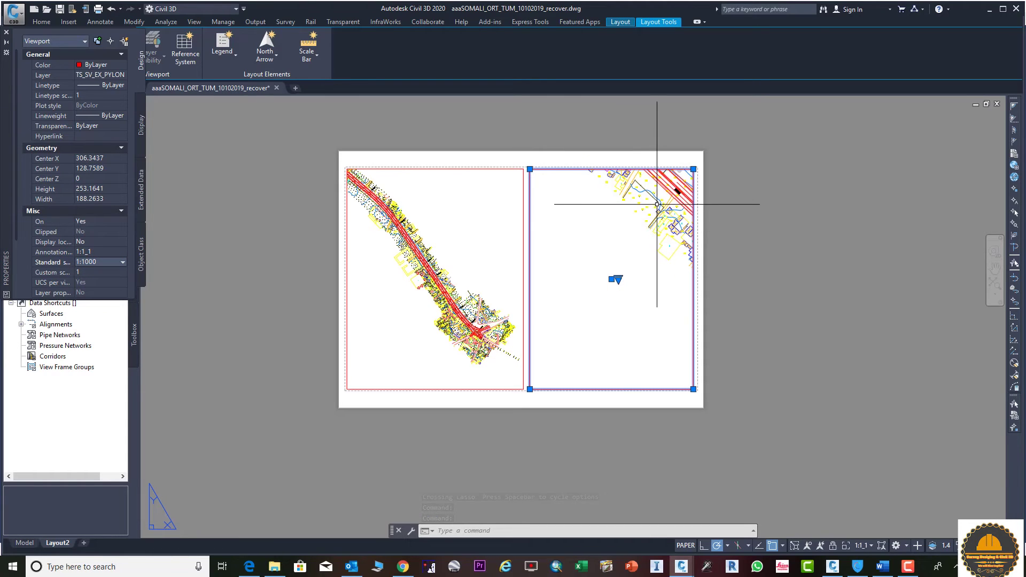
pyautogui.scroll(4, 651, 211)
pyautogui.scroll(-2, 651, 211)
pyautogui.moveTo(437, 281); pyautogui.dragTo(562, 243, button='middle')
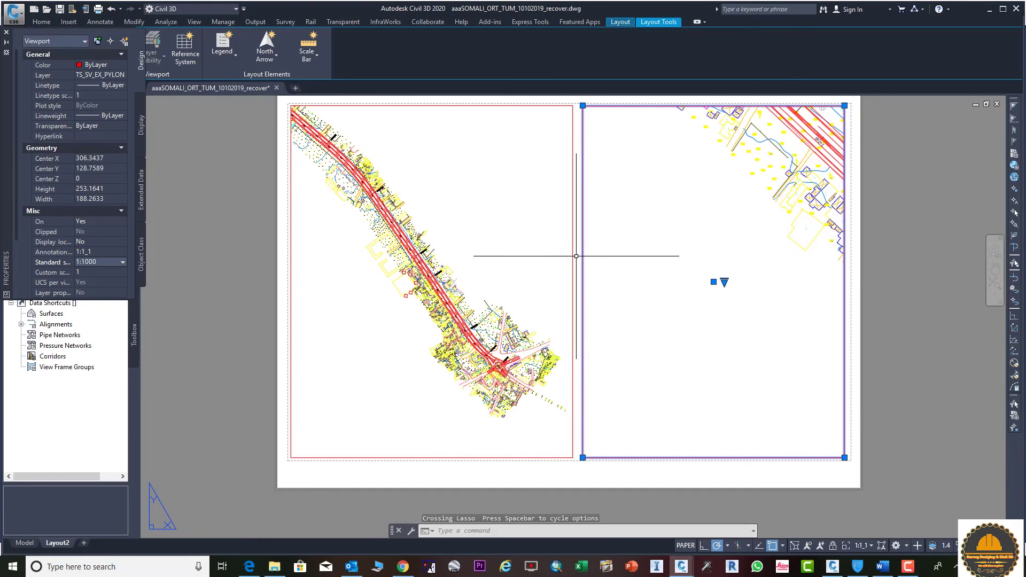
pyautogui.click(571, 257)
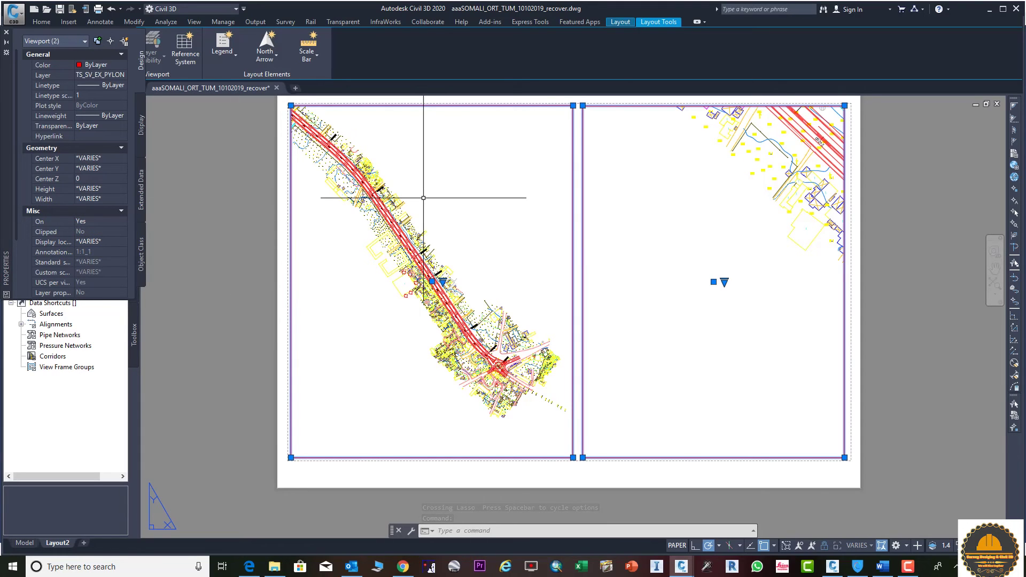
pyautogui.write('o')
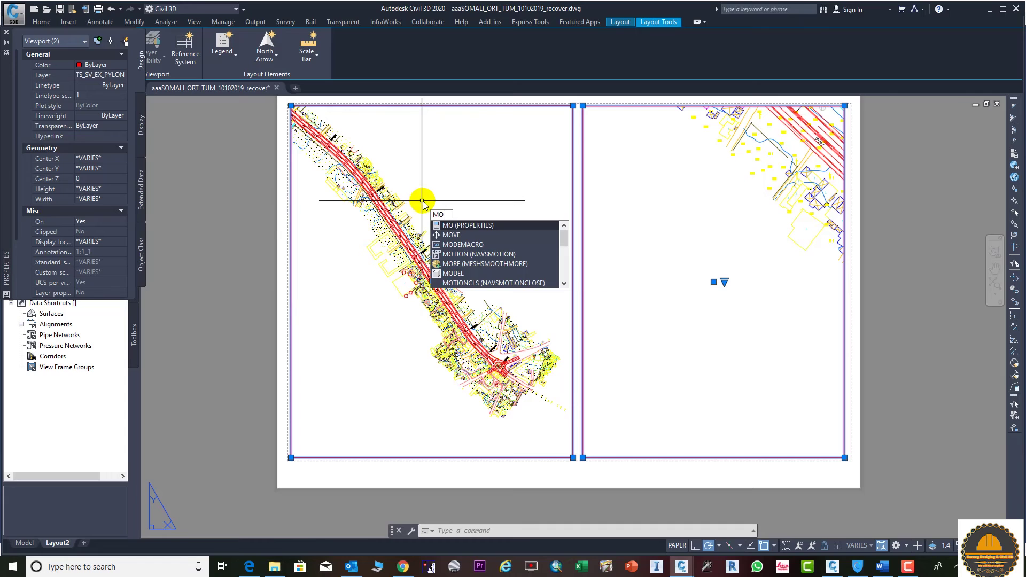
pyautogui.press('Return')
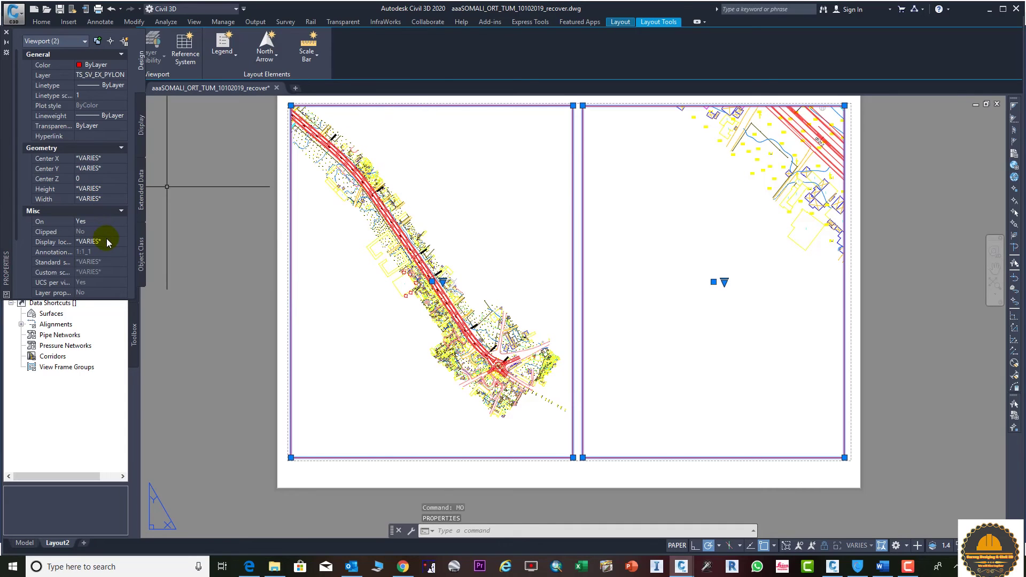
pyautogui.press('Escape')
pyautogui.press('Escape')
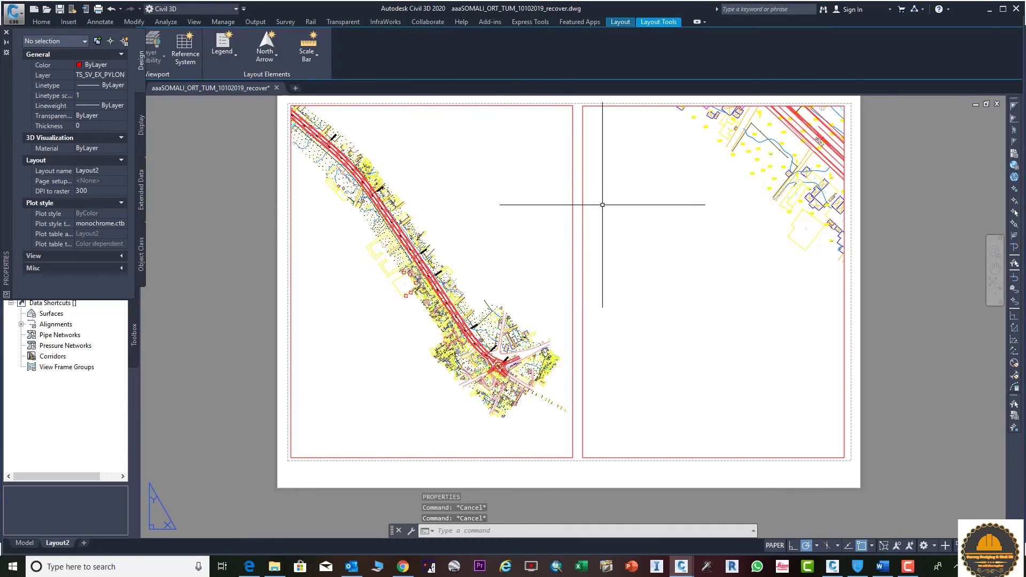
# - Set the left viewport's Display locked to No and its standard scale to 1:1000
pyautogui.click(573, 211)
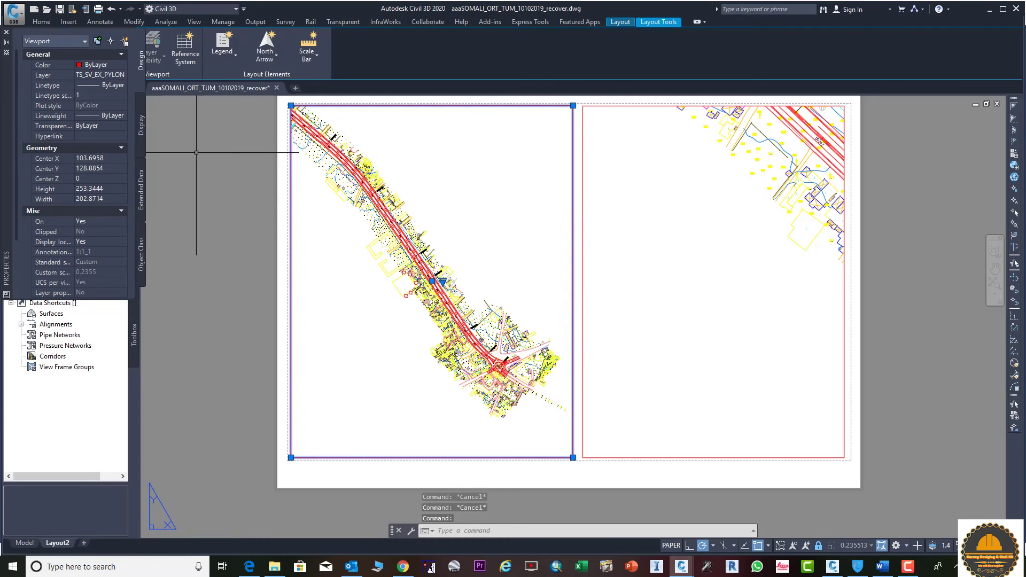
pyautogui.click(105, 239)
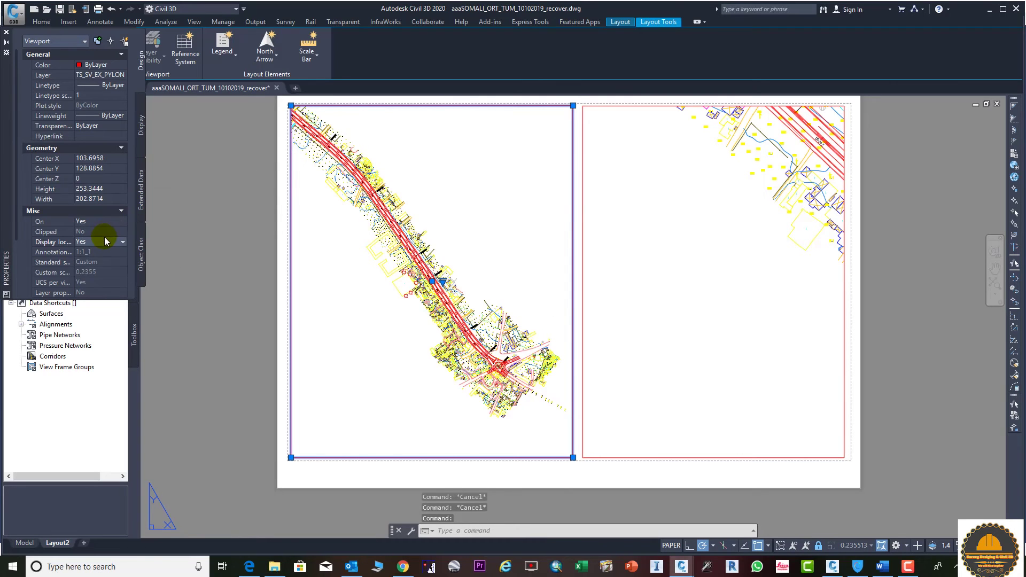
pyautogui.click(92, 261)
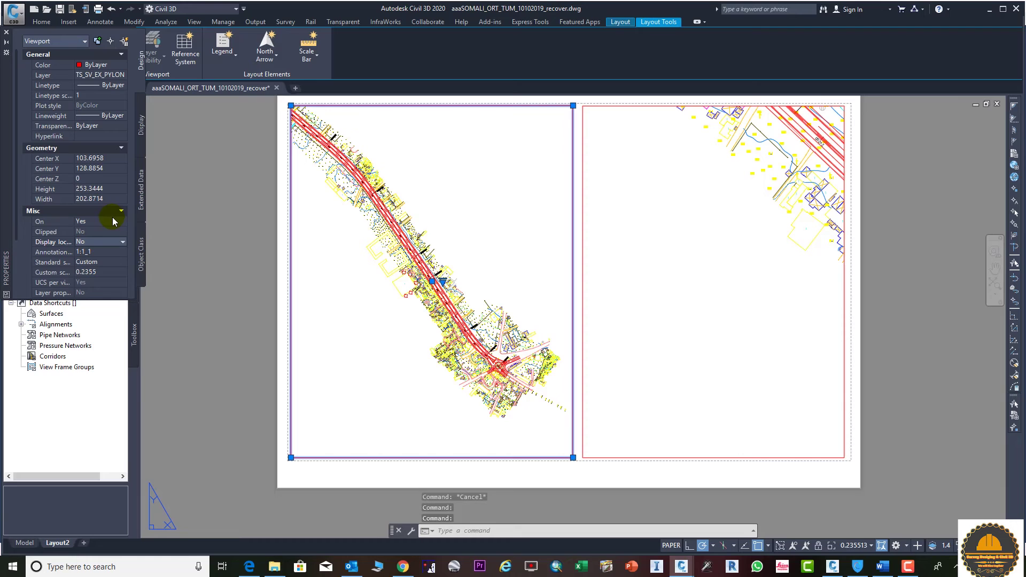
pyautogui.click(112, 261)
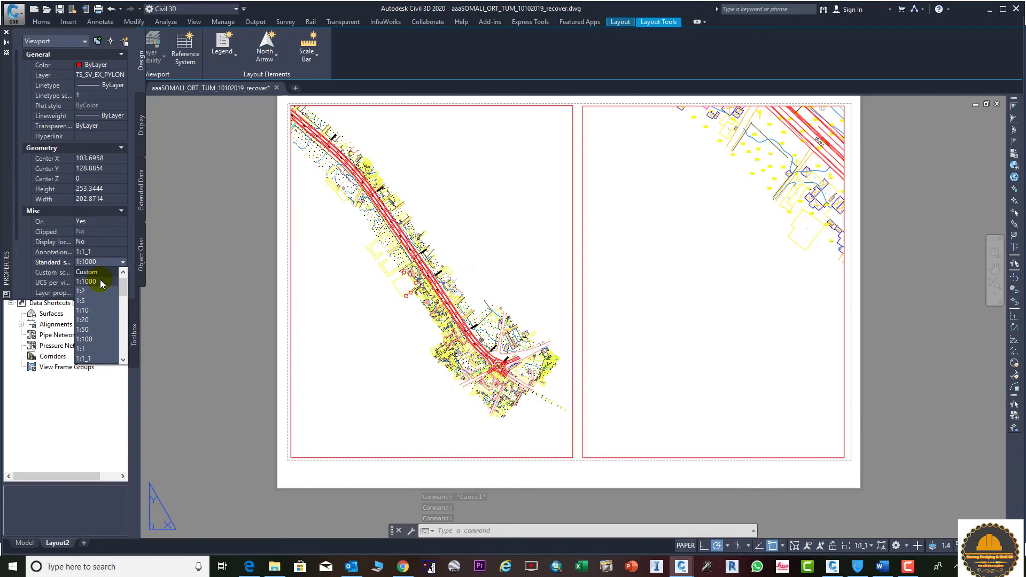
pyautogui.click(100, 280)
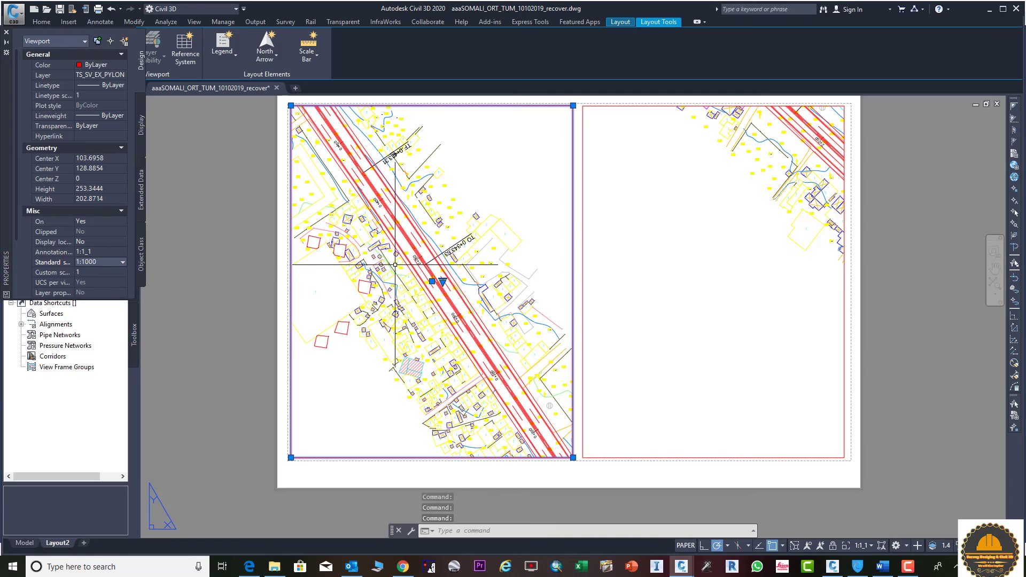
pyautogui.scroll(2, 409, 269)
pyautogui.scroll(-2, 408, 269)
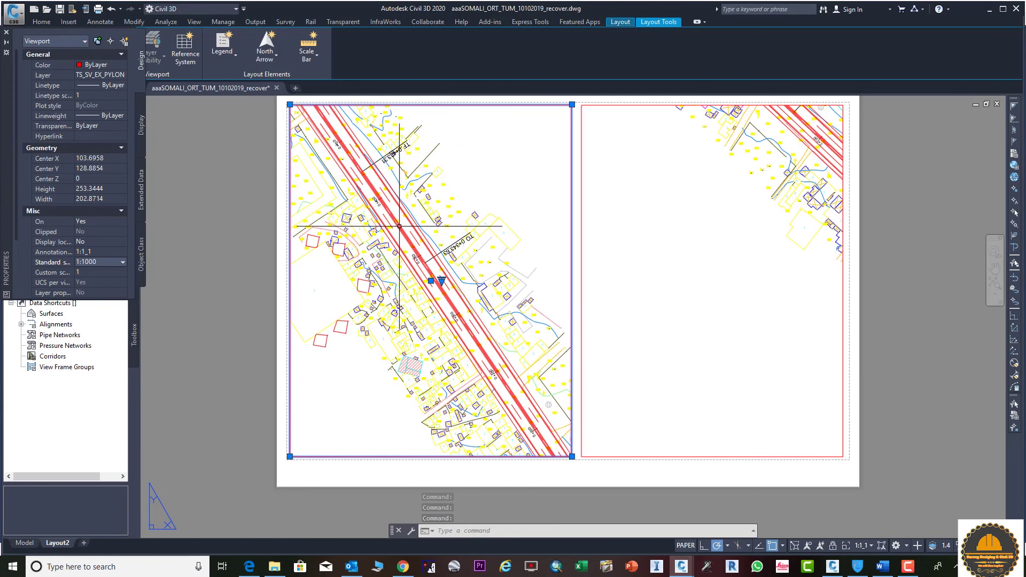
pyautogui.scroll(2, 406, 241)
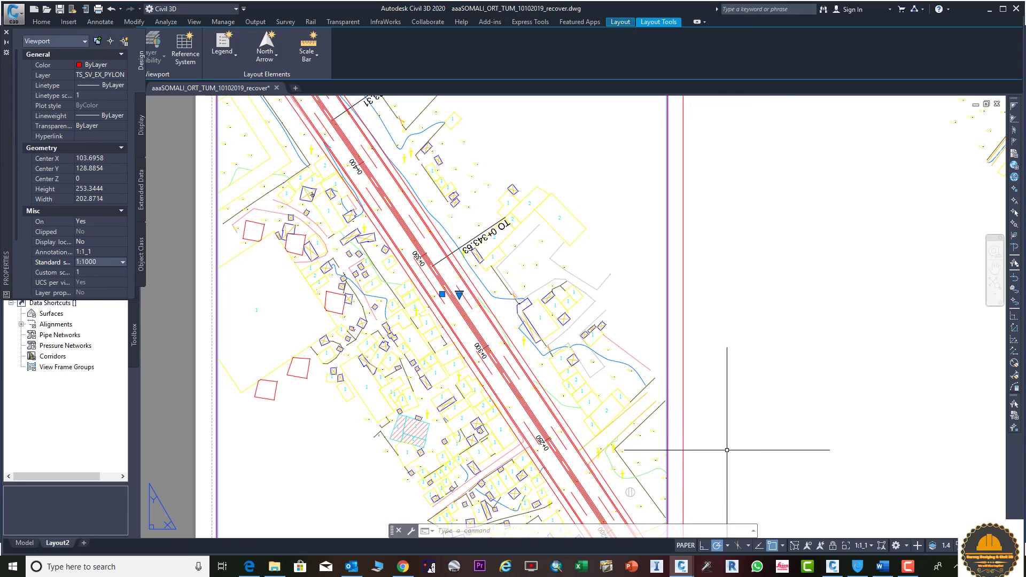
pyautogui.scroll(-3, 549, 354)
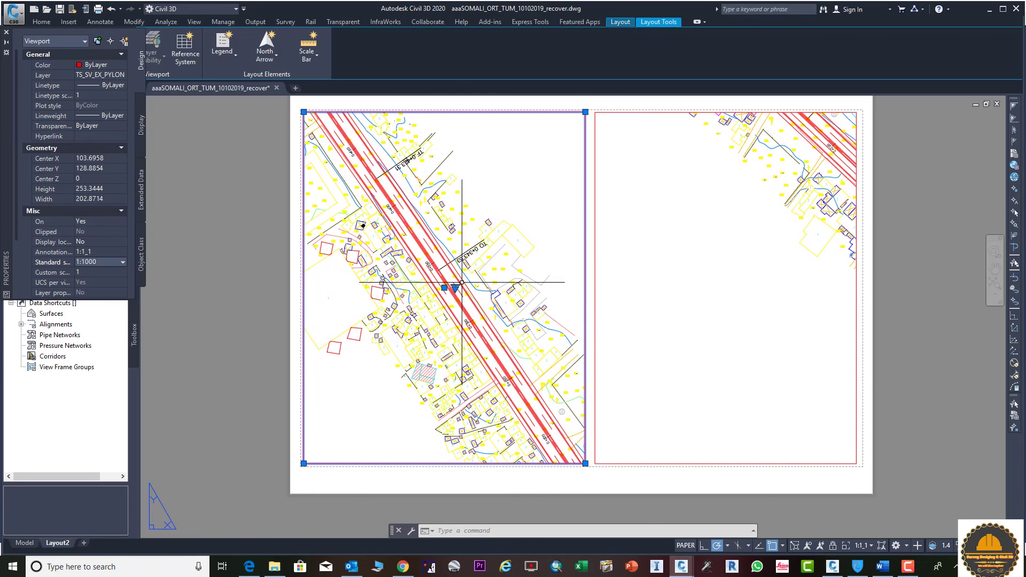